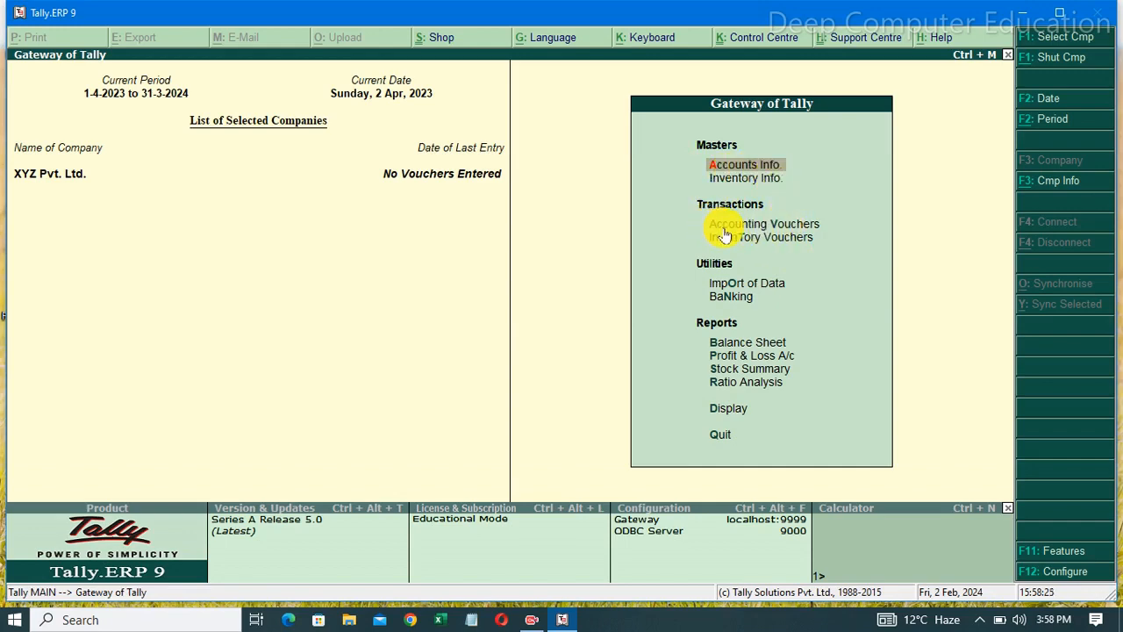
# Open Accounting Vouchers for XYZ Pvt. Ltd. to create a payment voucher.
pyautogui.press('Down')
pyautogui.press('Down')
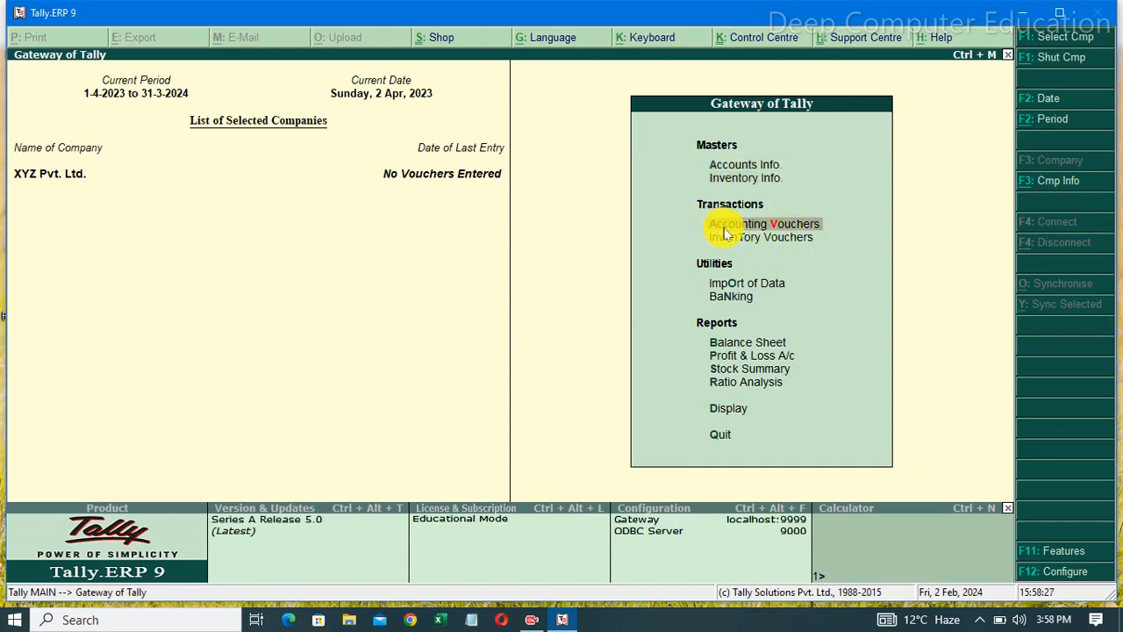
pyautogui.press('Return')
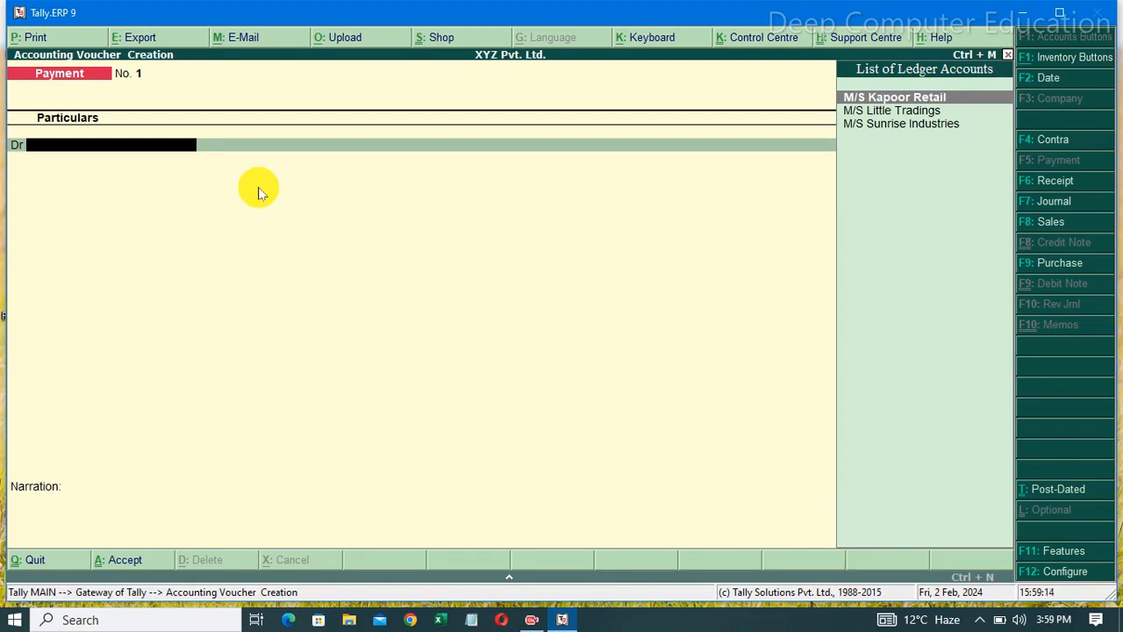
# Set the payment configuration to use single entry mode for pymt/rcpt/contra and save the configuration.
pyautogui.press('F12')
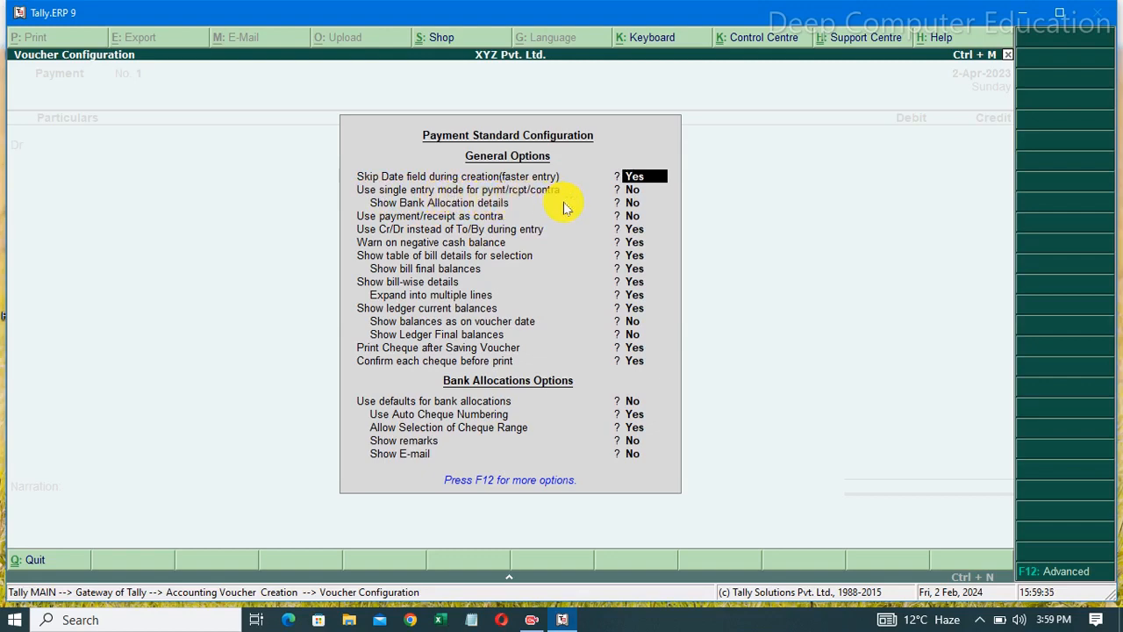
pyautogui.press('Return')
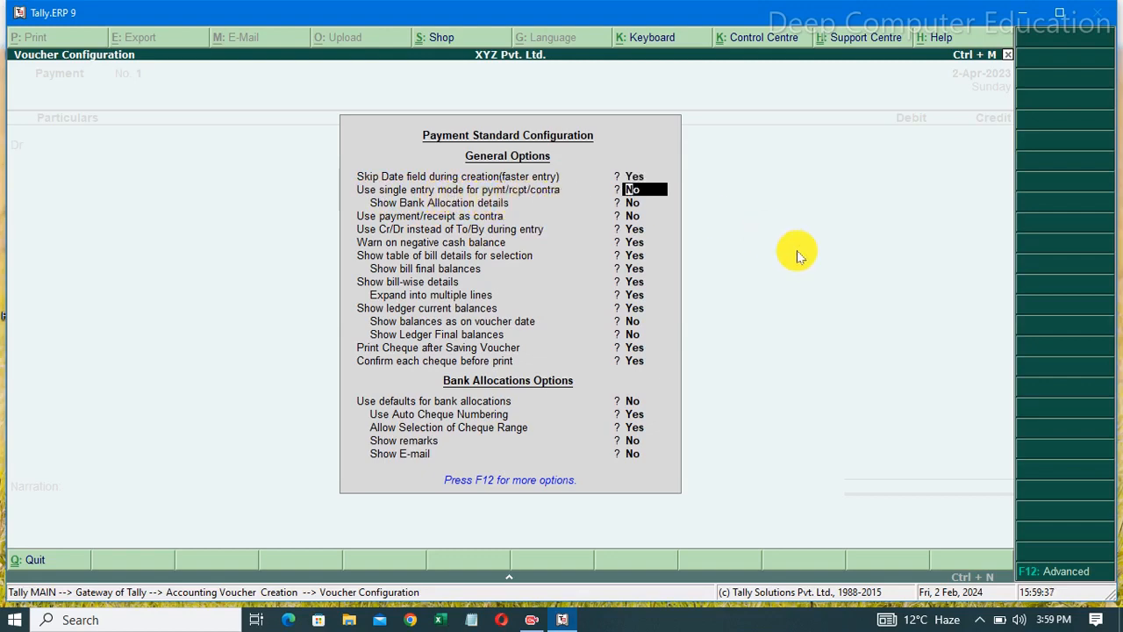
pyautogui.write('yes')
pyautogui.press('Return')
pyautogui.press('Return')
pyautogui.press('Return')
pyautogui.press('Return')
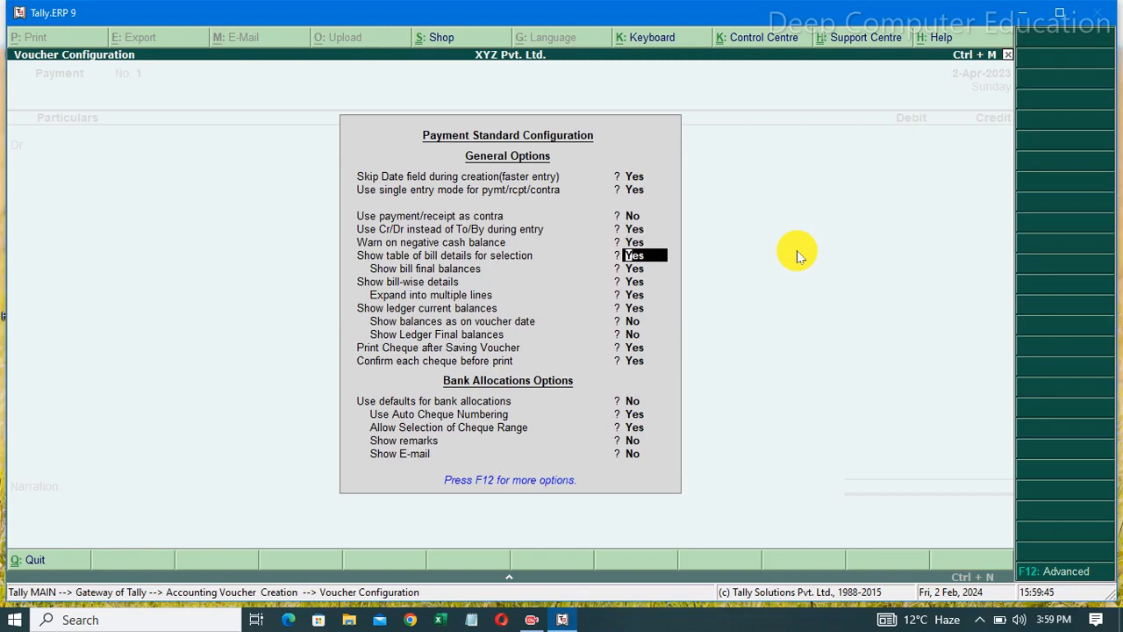
pyautogui.hotkey('ctrl', 'a')
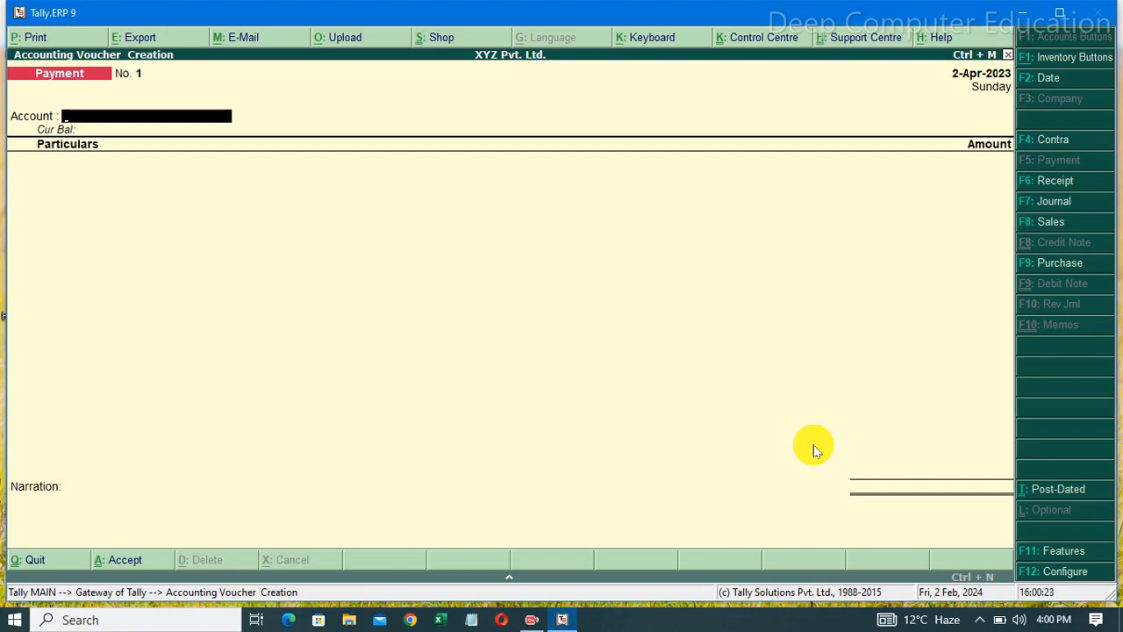
# Start a new ledger from the voucher's Account field, named State Bank of India and grouped under Bank Accounts.
pyautogui.hotkey('alt', 'c')
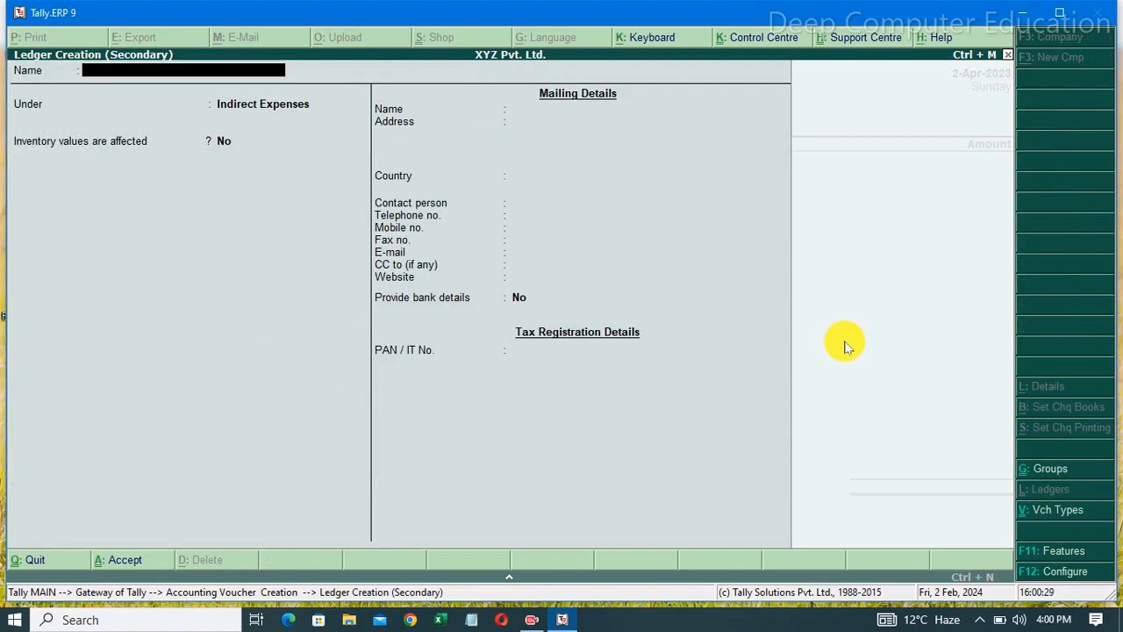
pyautogui.write('State Bank o')
pyautogui.write('f India')
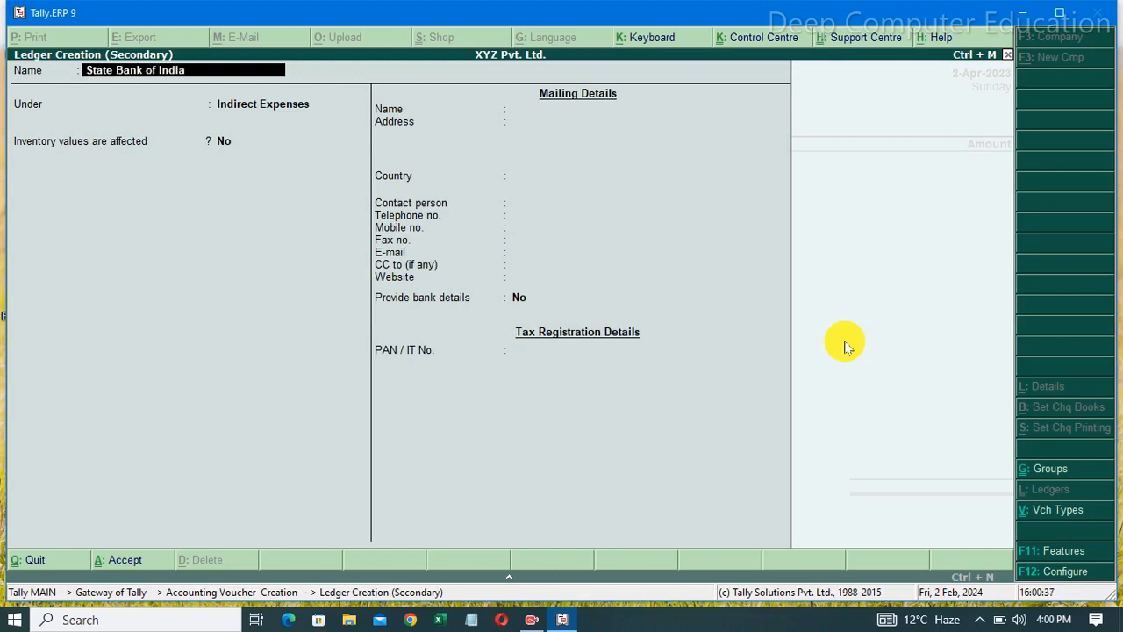
pyautogui.press('Return')
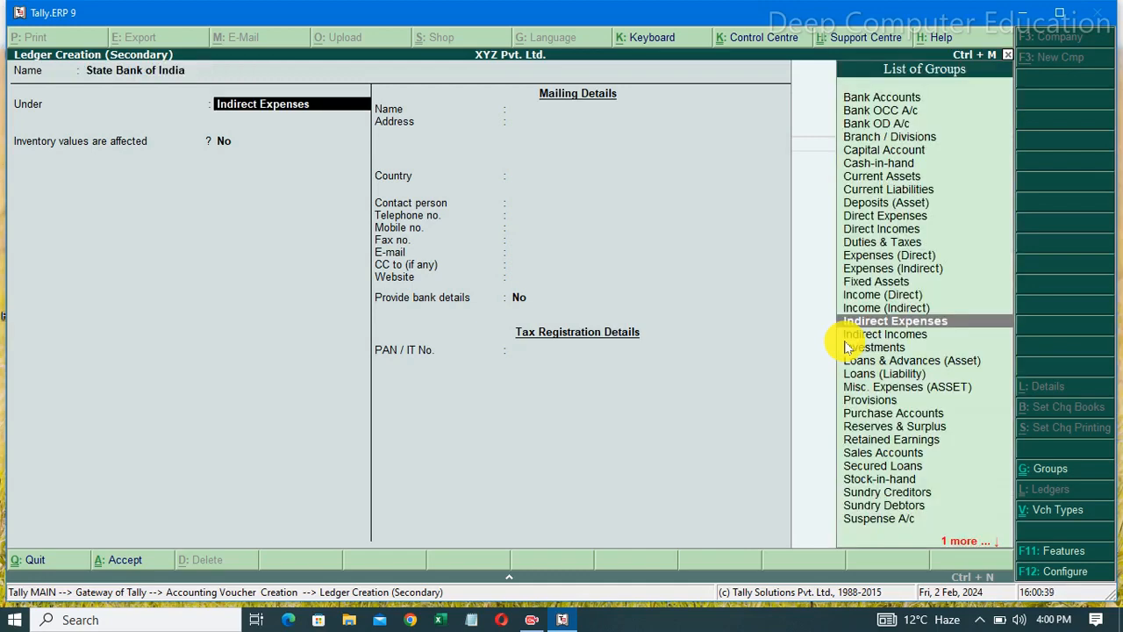
pyautogui.write('Ba')
pyautogui.press('Down')
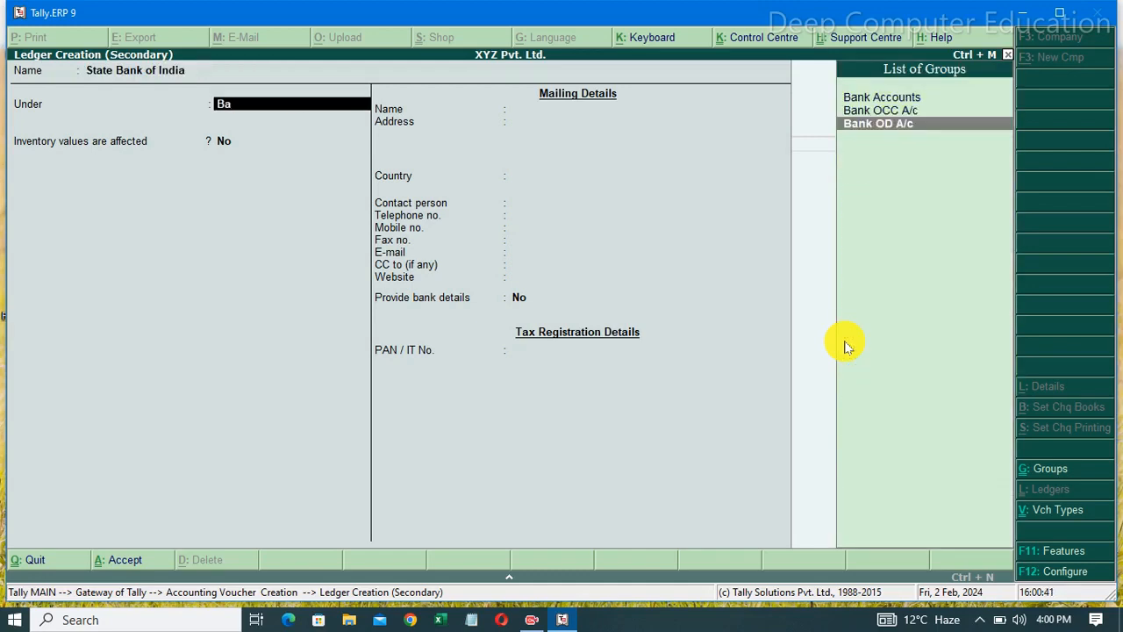
pyautogui.press('Up')
pyautogui.press('Up')
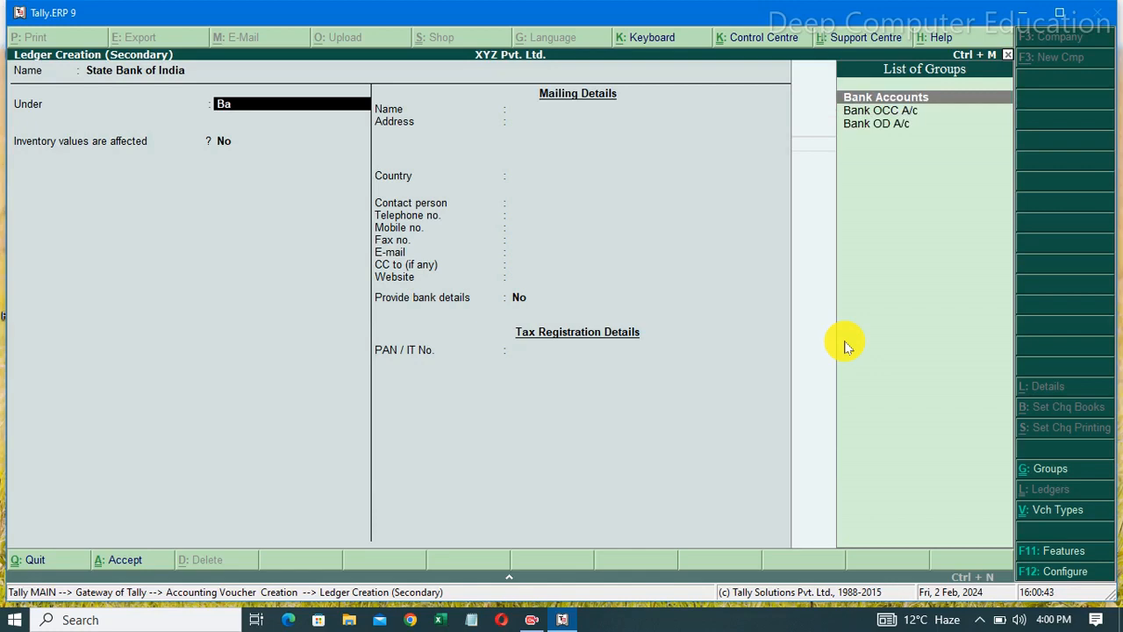
pyautogui.press('Return')
# Keep the default reconciliation and mailing details of the State Bank of India ledger and save it as the payment account.
pyautogui.press('Return')
pyautogui.press('Return')
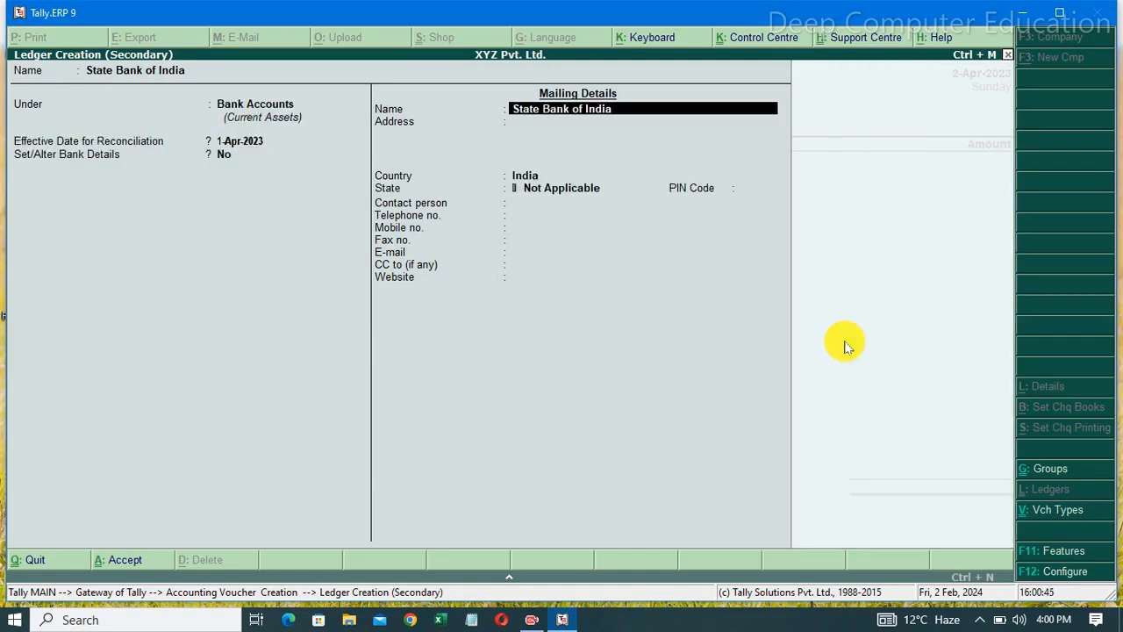
pyautogui.press('Return')
pyautogui.press('Return')
pyautogui.press('Return')
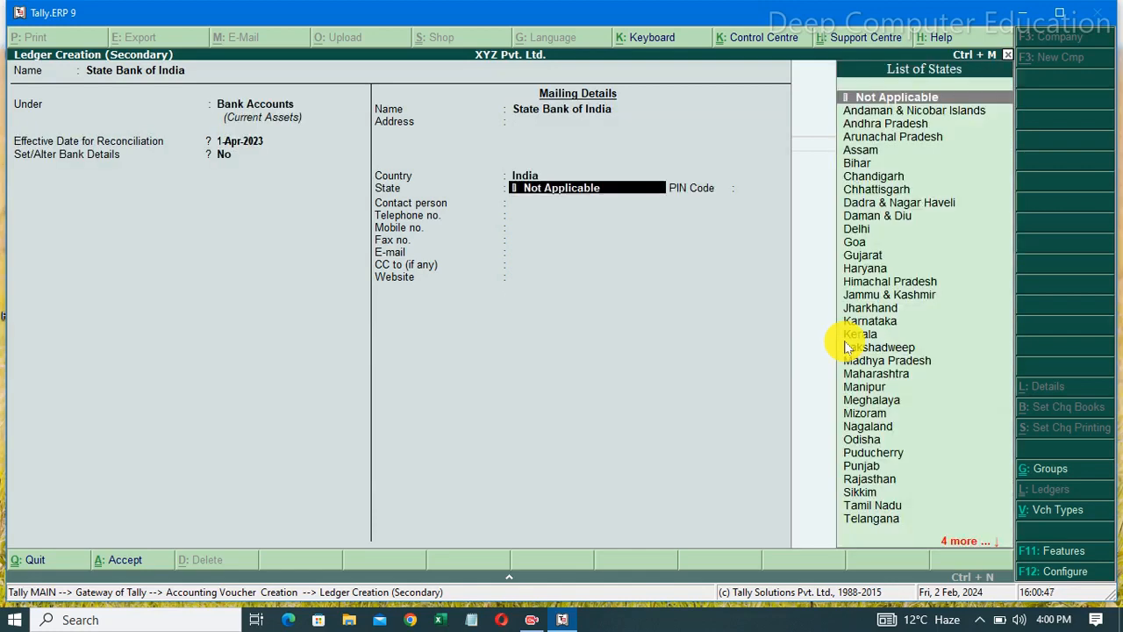
pyautogui.hotkey('ctrl', 'a')
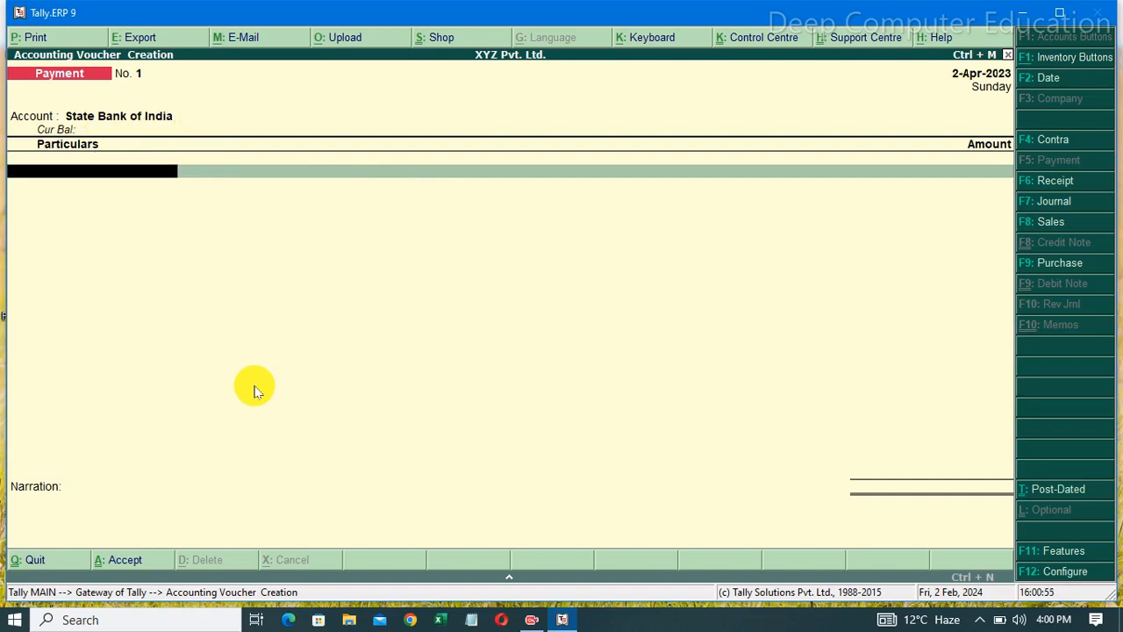
# Create an Electricity Charges ledger under Indirect Expenses from the voucher's particulars, keeping inventory values unaffected, and save it.
pyautogui.hotkey('alt', 'c')
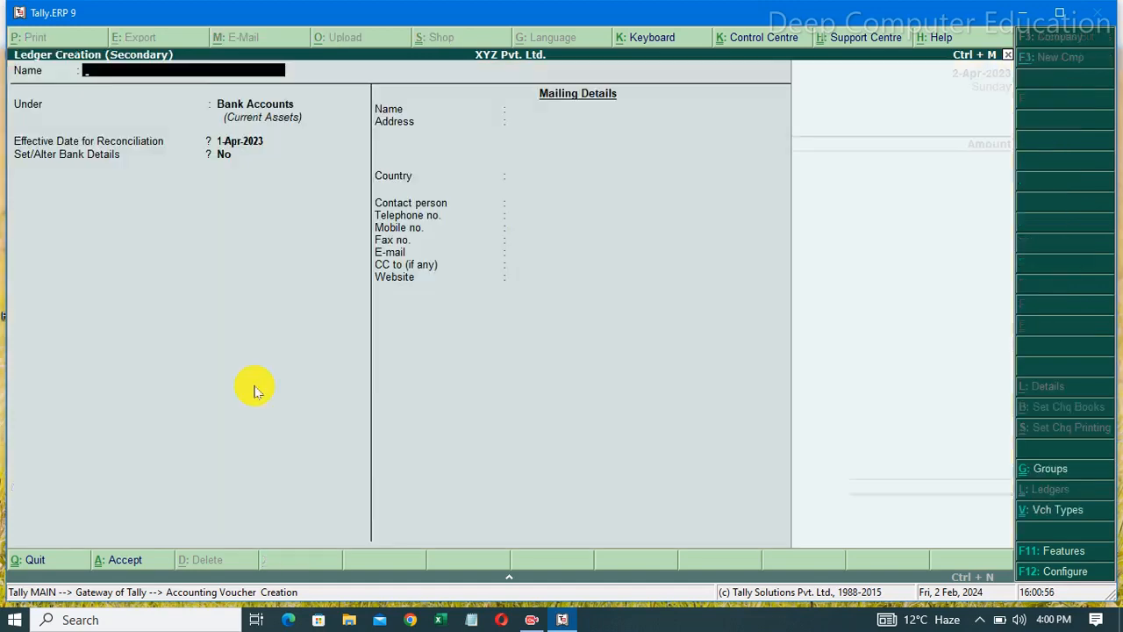
pyautogui.write('E')
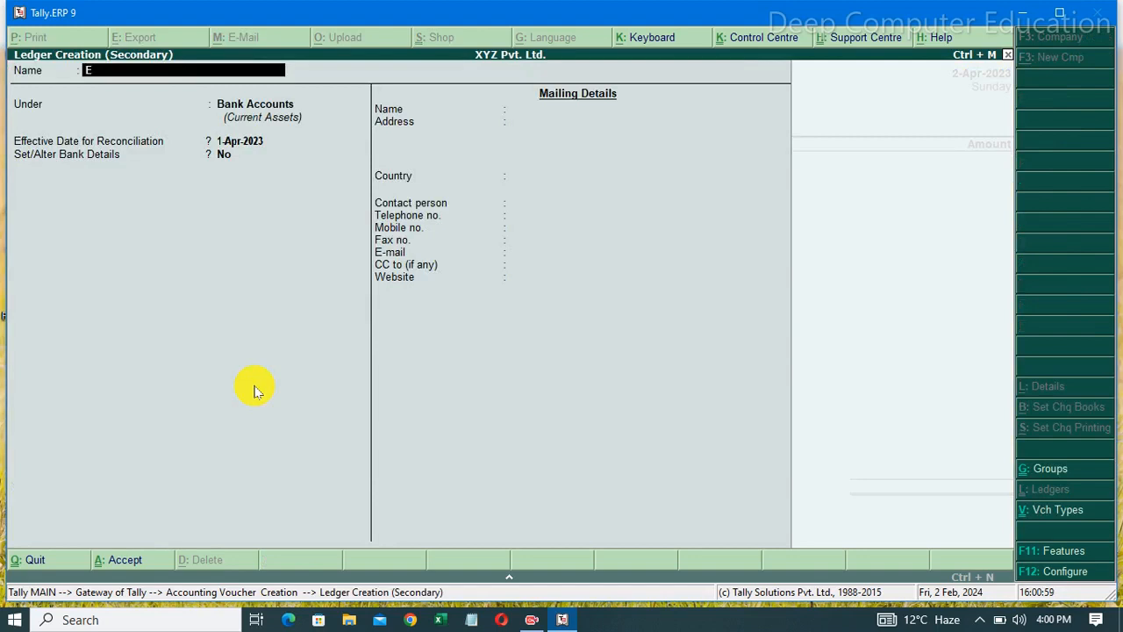
pyautogui.write('lectricity Charges')
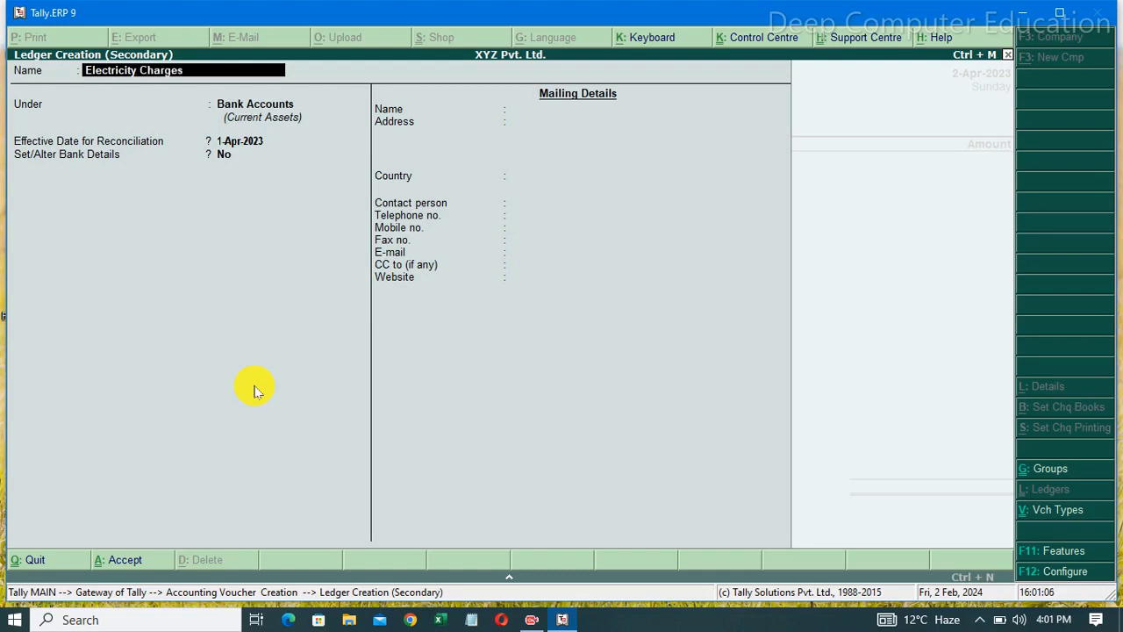
pyautogui.press('Return')
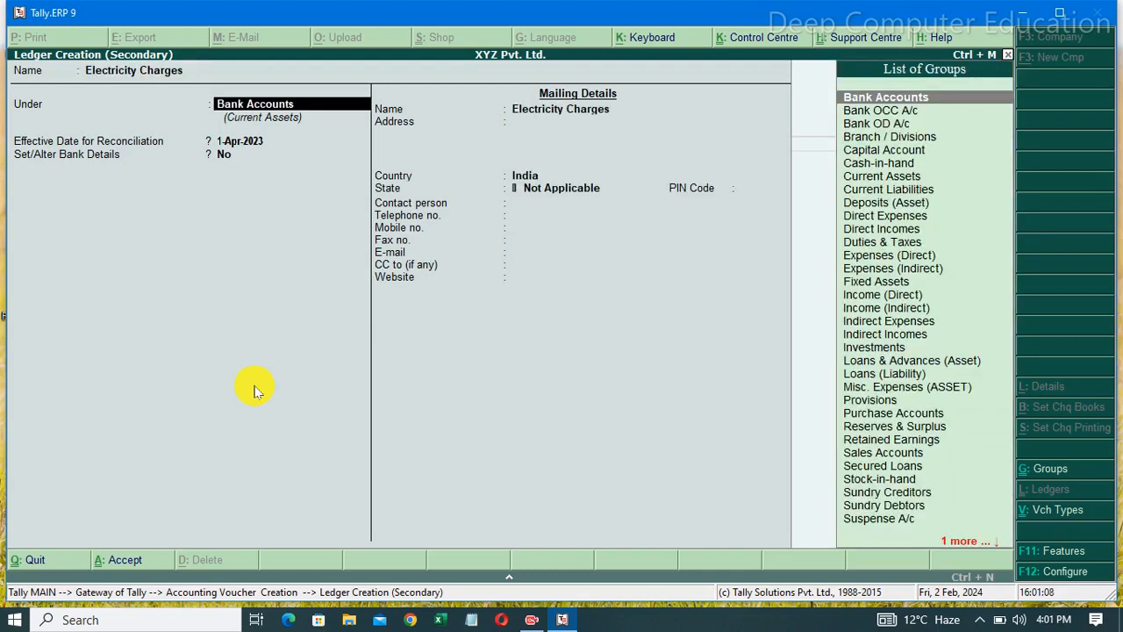
pyautogui.write('In')
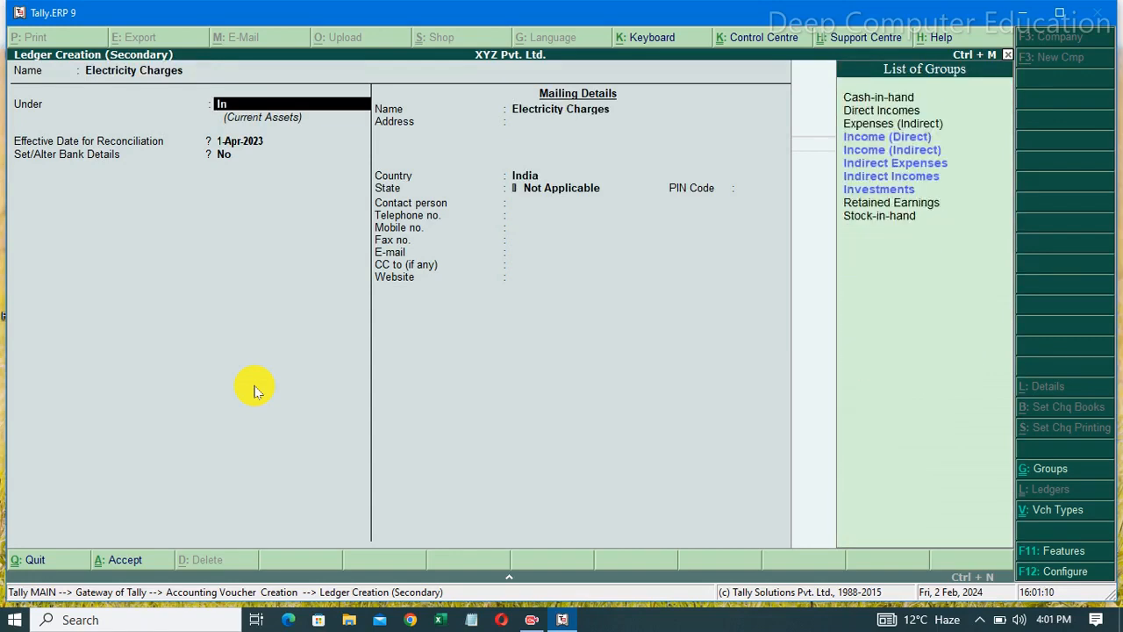
pyautogui.press('Up')
pyautogui.press('Up')
pyautogui.press('Up')
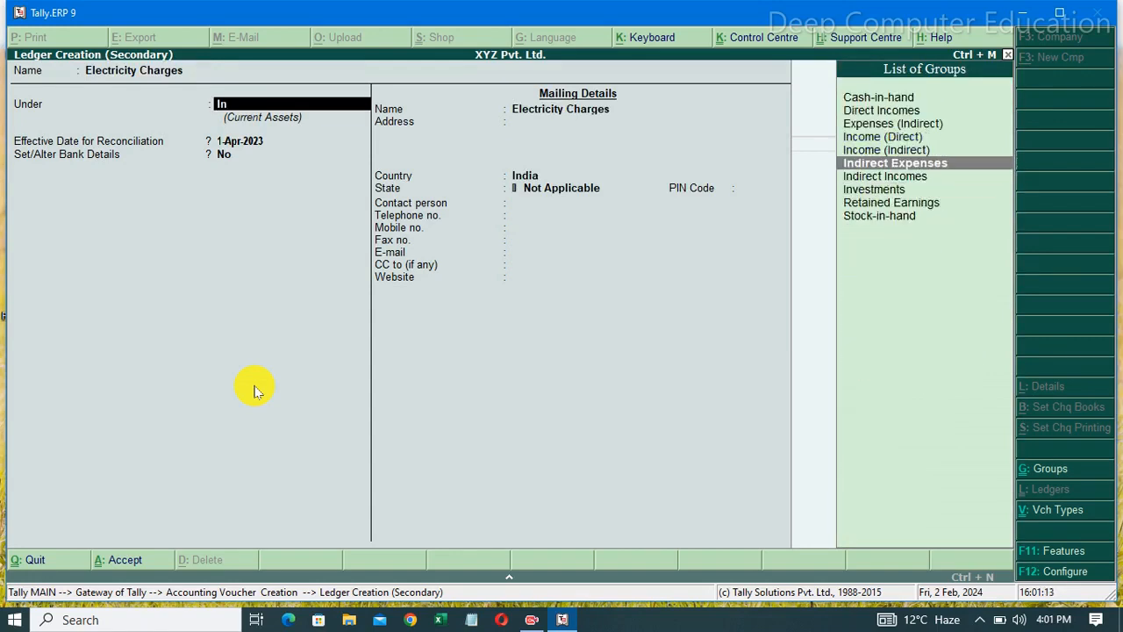
pyautogui.press('Return')
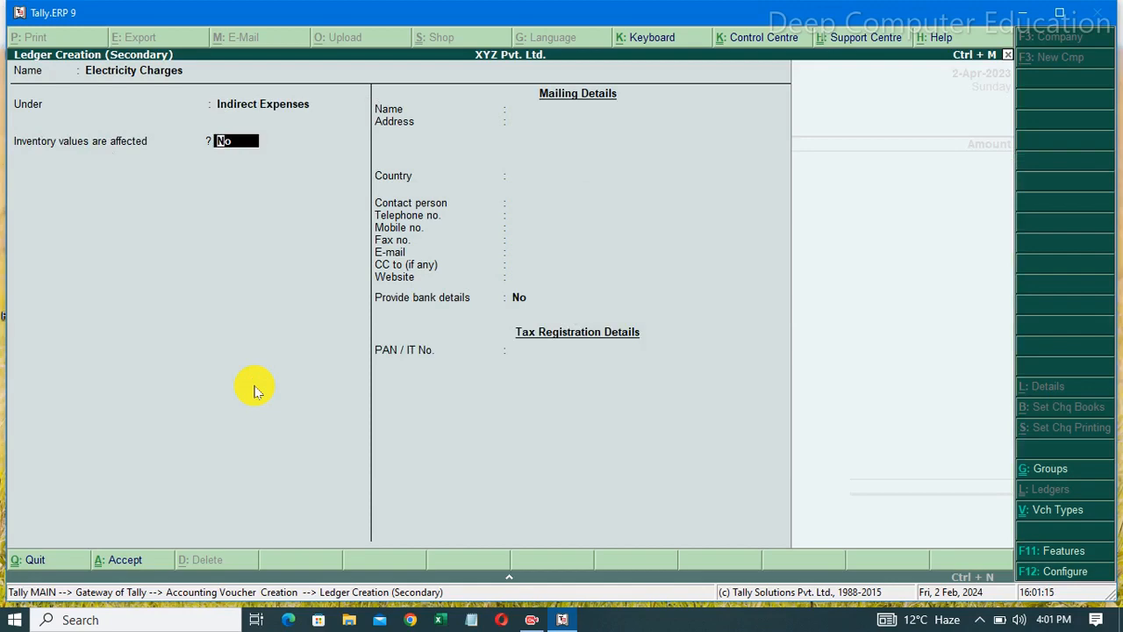
pyautogui.press('Return')
pyautogui.press('Return')
pyautogui.press('Return')
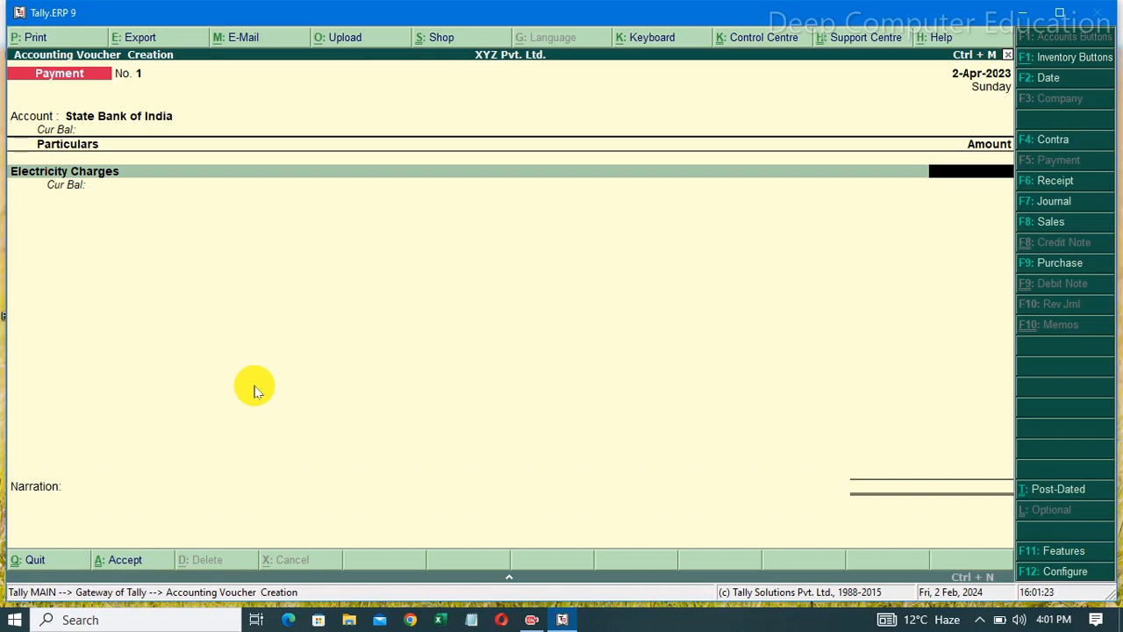
# Enter 7200 as the Electricity Charges amount and finish the voucher's particulars list.
pyautogui.write('7200')
pyautogui.press('Return')
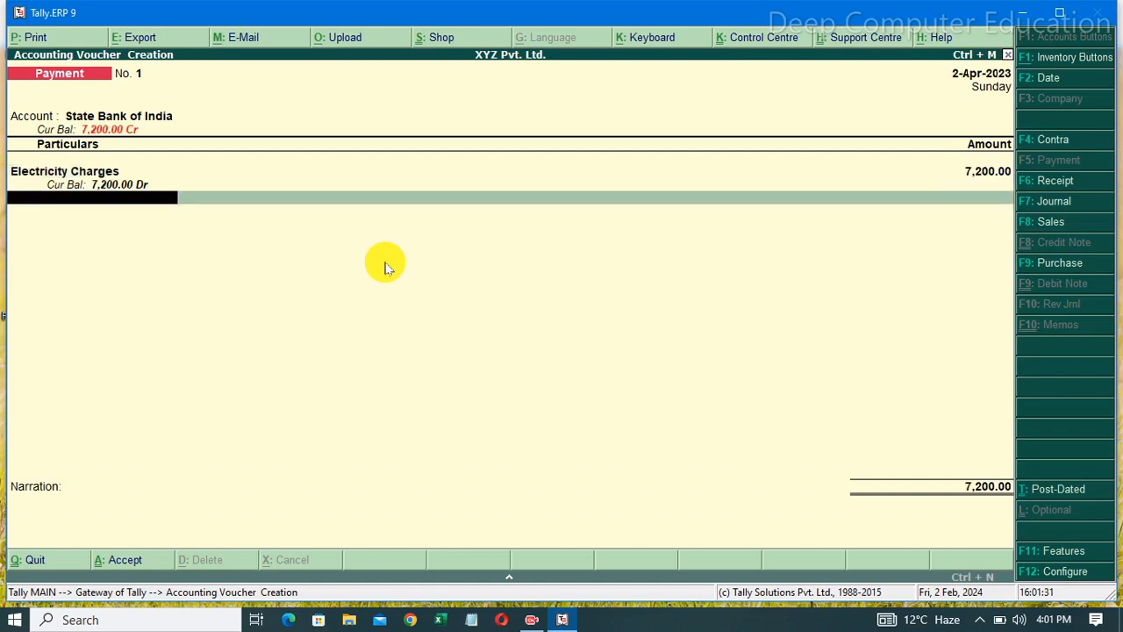
pyautogui.press('Return')
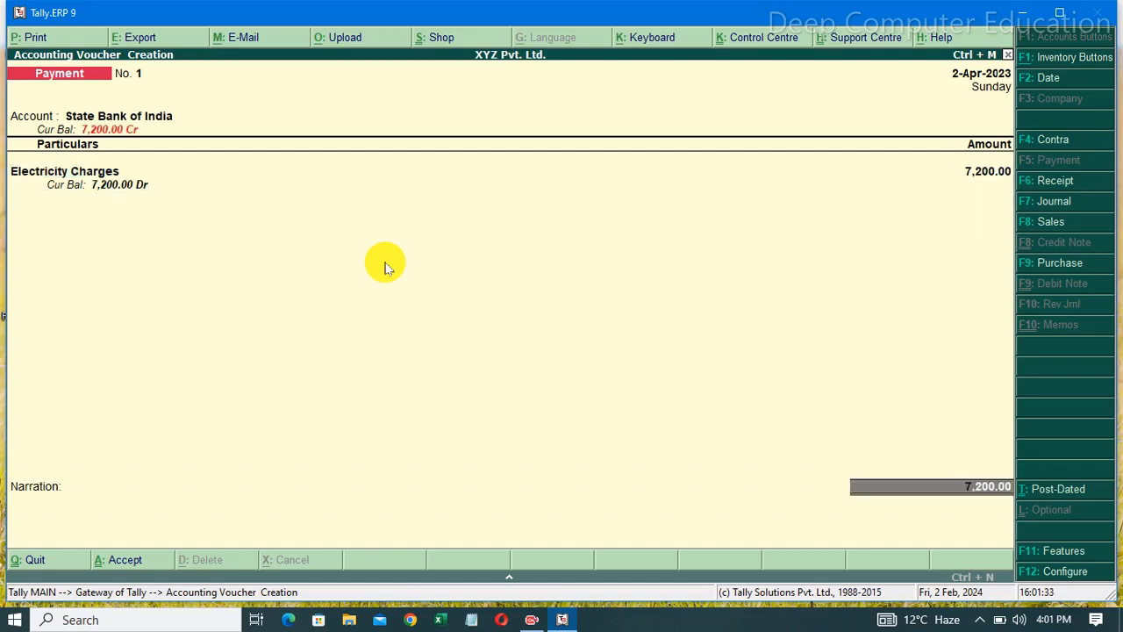
# Fill in the State Bank of India bank allocation as a cheque with instrument number 123456, keeping the default date and crossing.
pyautogui.press('Return')
pyautogui.press('Return')
pyautogui.press('Return')
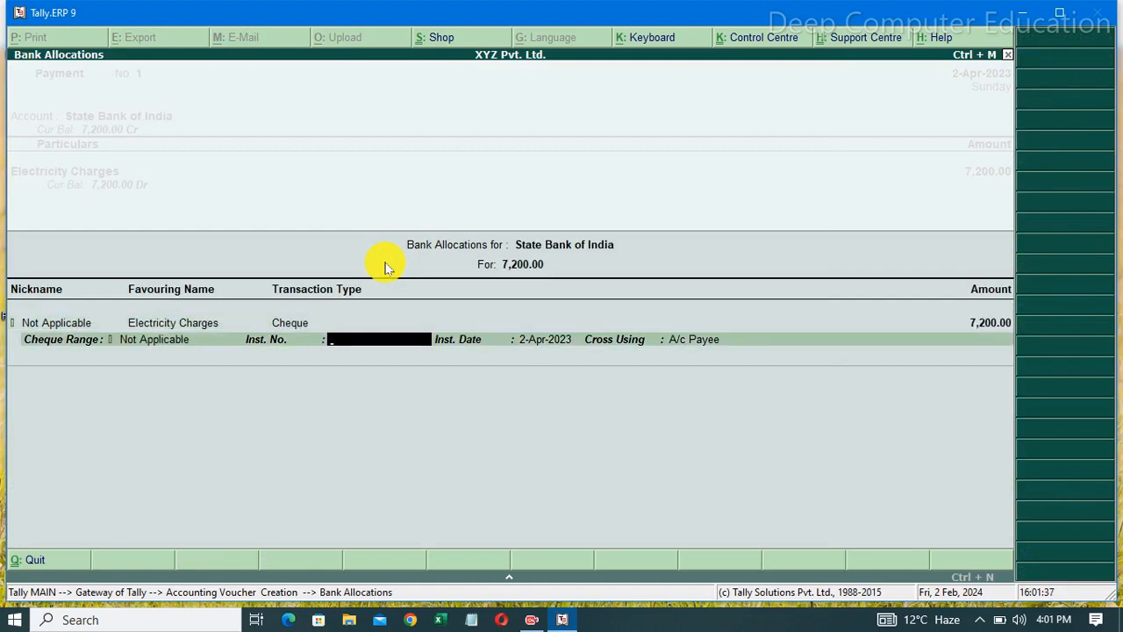
pyautogui.write('123456')
pyautogui.press('Return')
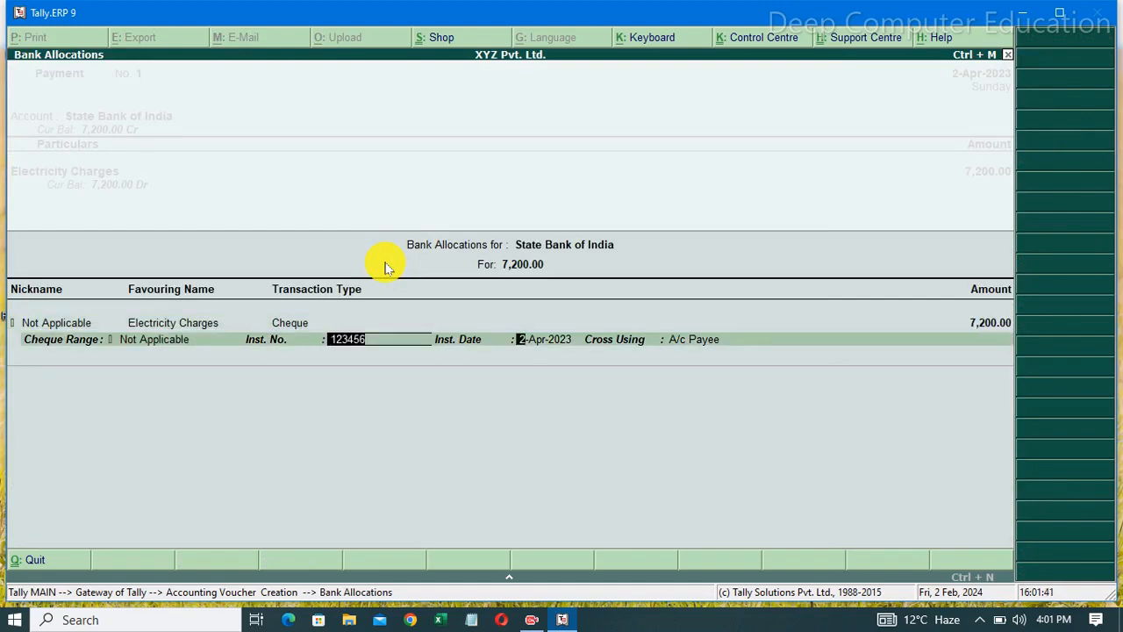
pyautogui.press('Return')
pyautogui.press('Return')
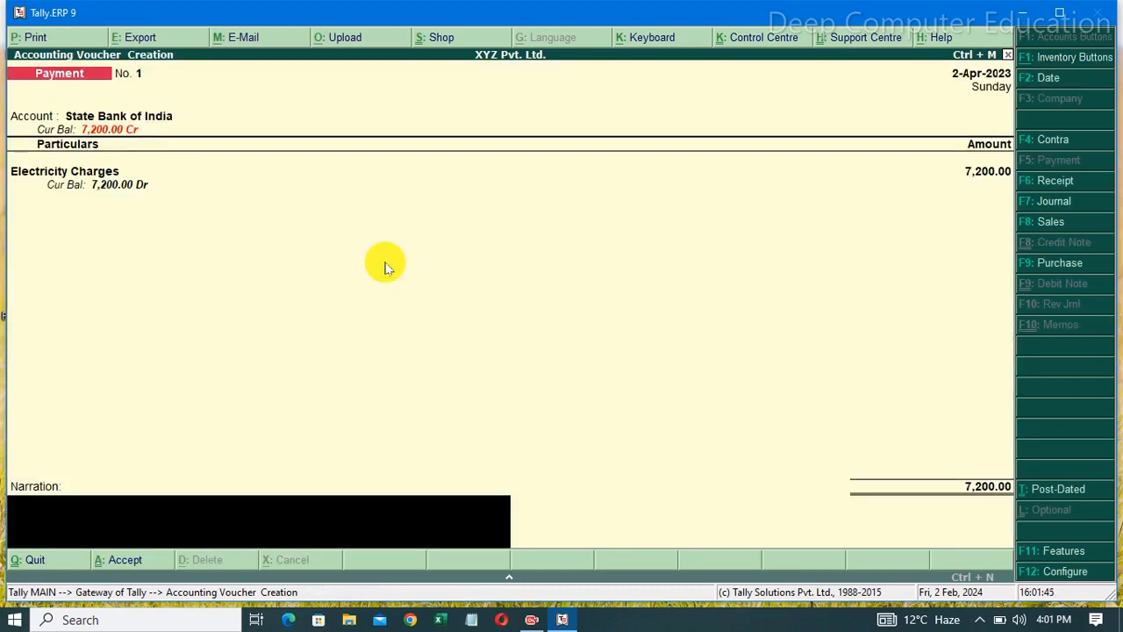
# Enter the narration "Being Electricity Charges Paid by SBI Cheque." and save the payment voucher.
pyautogui.write('Being Electricity C')
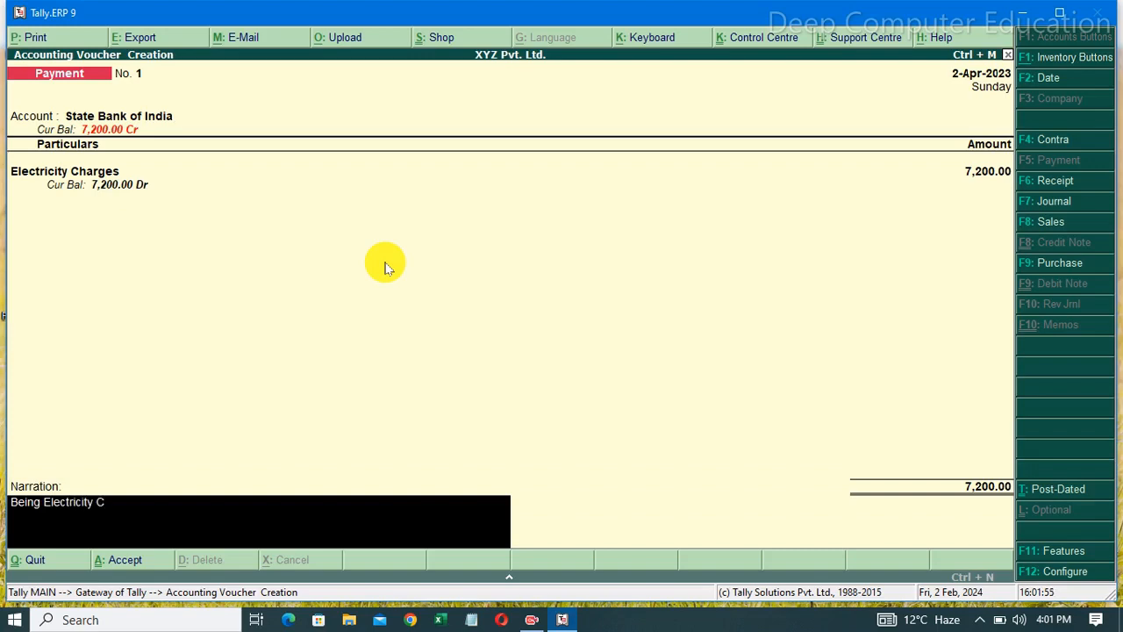
pyautogui.write('harges Paid b')
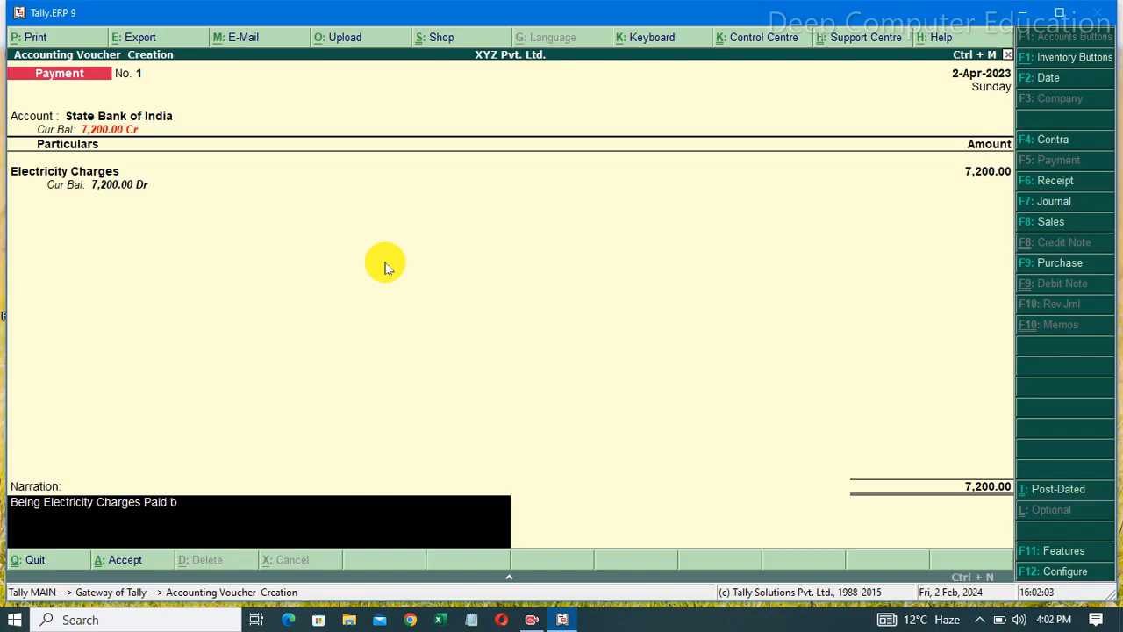
pyautogui.write('y SBI Cheque.')
pyautogui.press('Return')
pyautogui.press('Return')
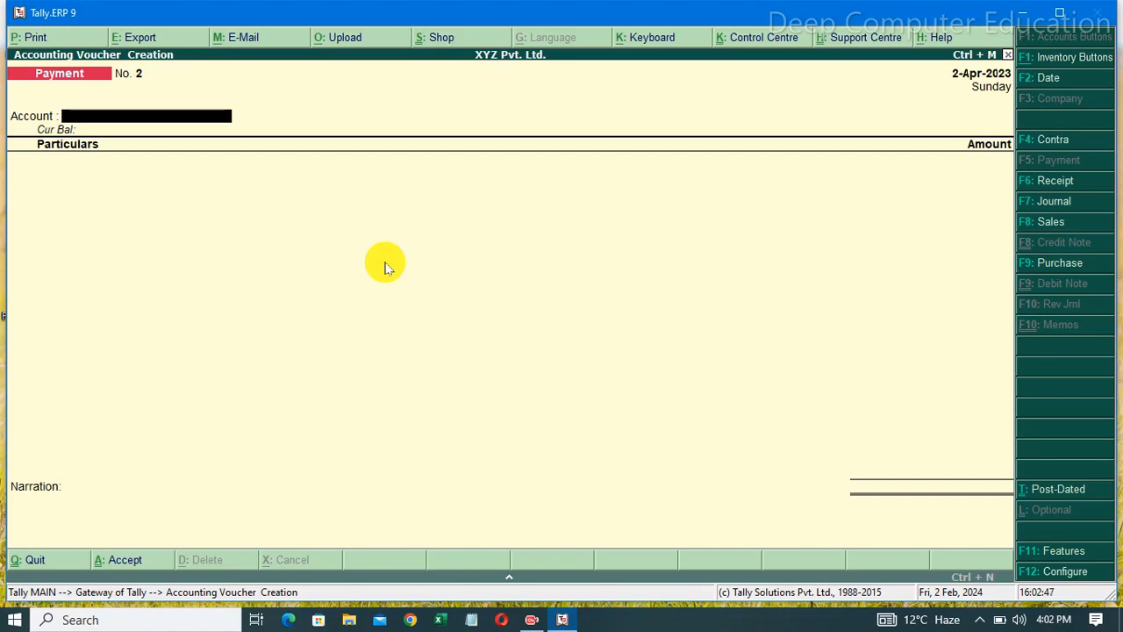
# Turn off single entry mode for payment, receipt and contra vouchers in the payment voucher configuration, leaving bank allocation details off.
pyautogui.press('Return')
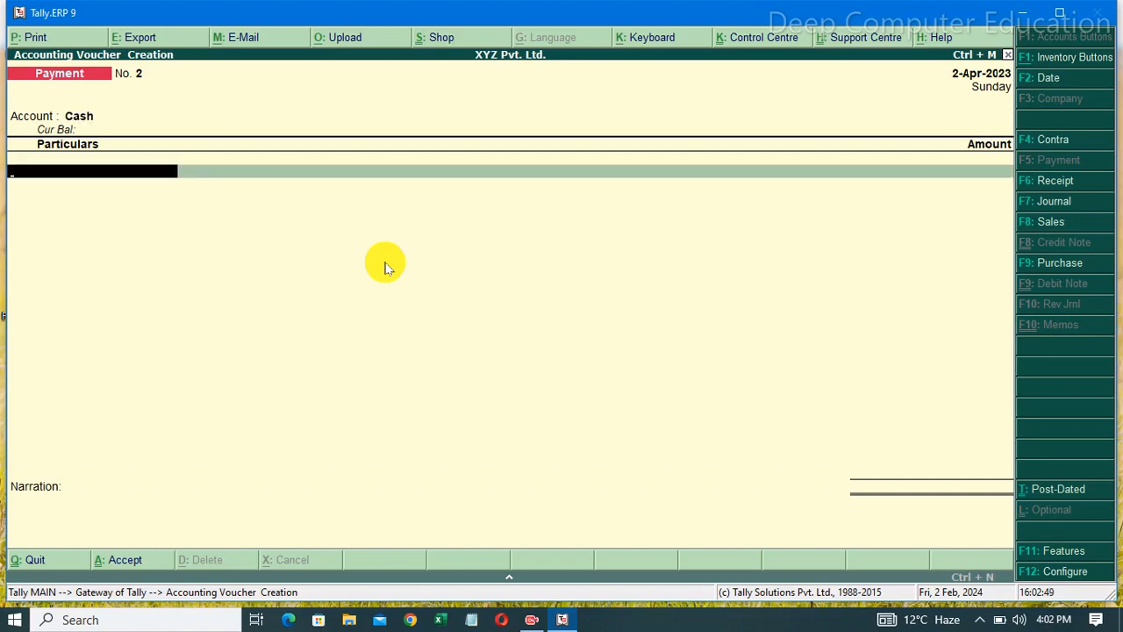
pyautogui.press('F12')
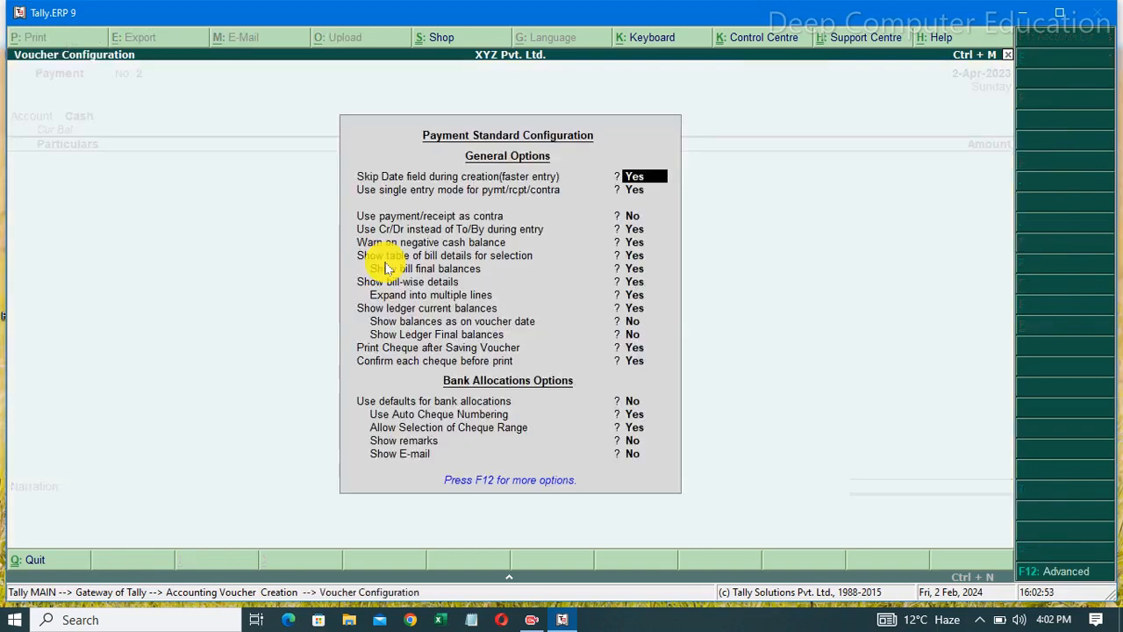
pyautogui.press('Return')
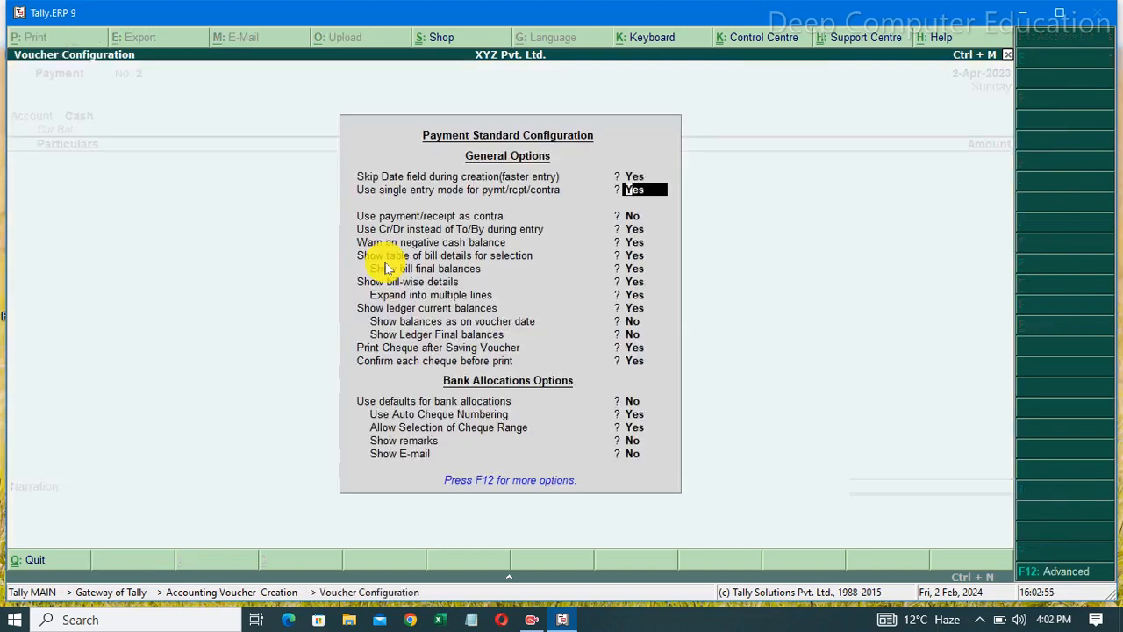
pyautogui.press('n')
pyautogui.press('Return')
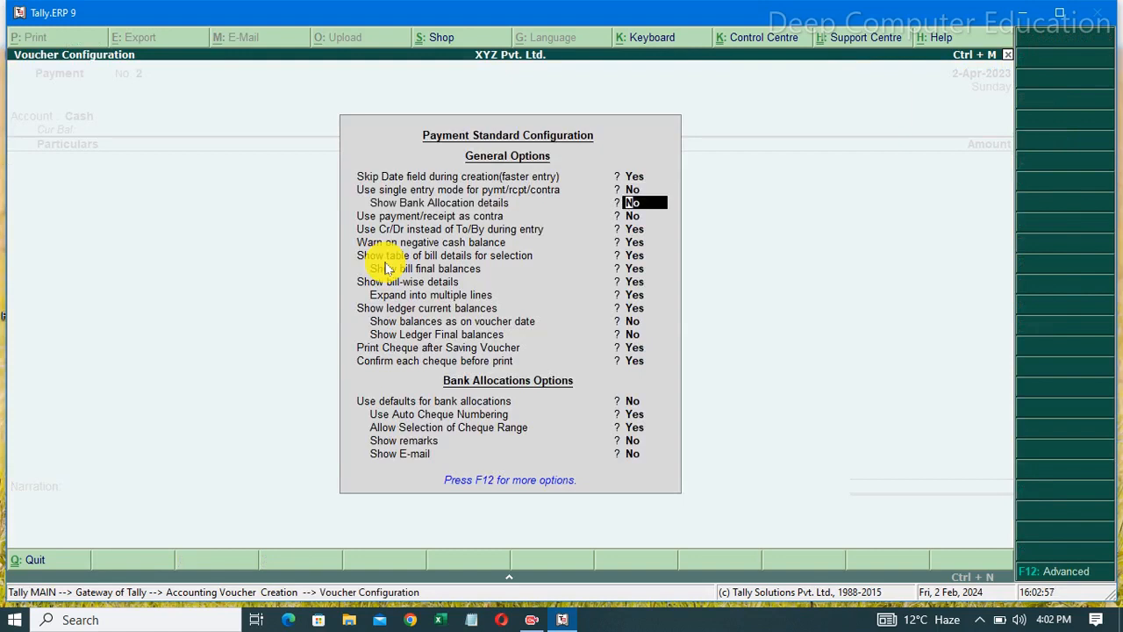
pyautogui.press('Return')
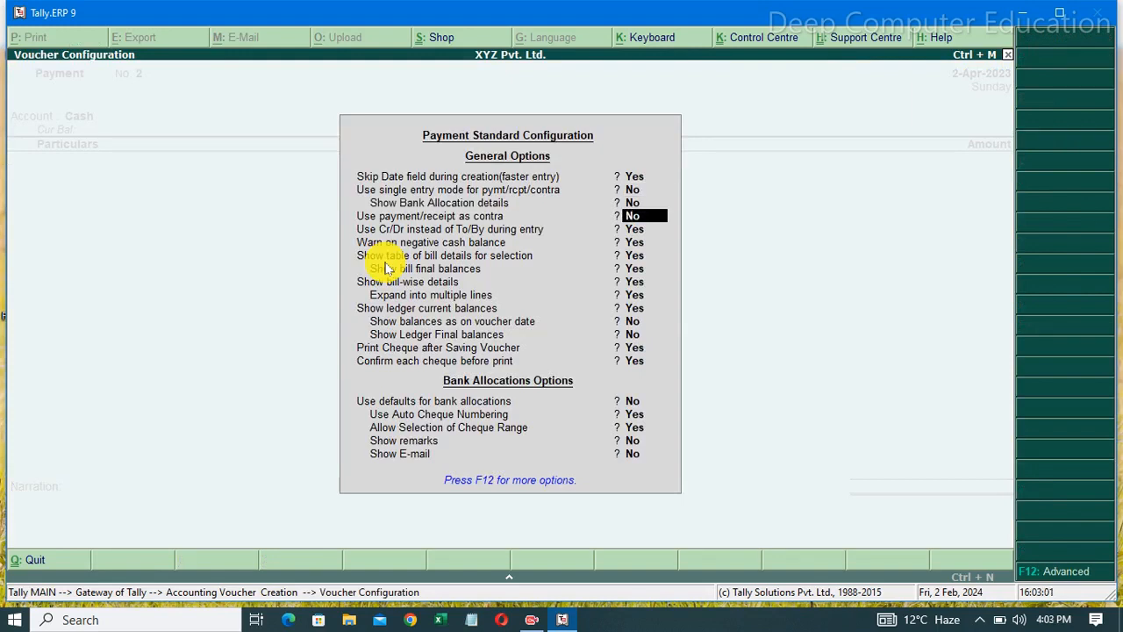
pyautogui.press('Return')
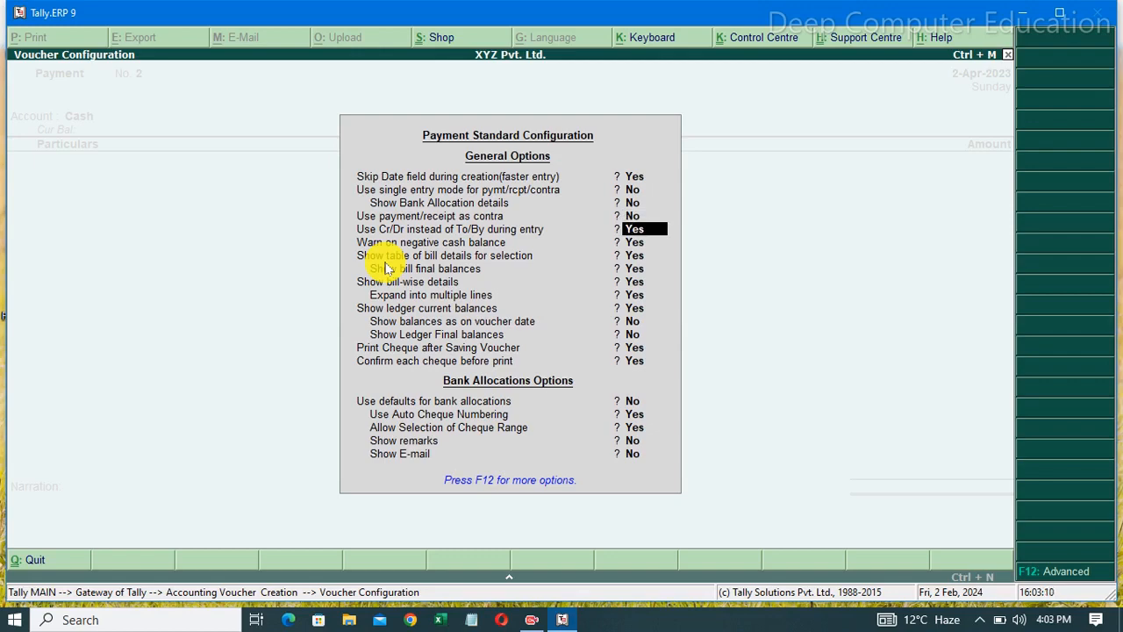
pyautogui.press('Return')
pyautogui.press('Return')
pyautogui.press('Return')
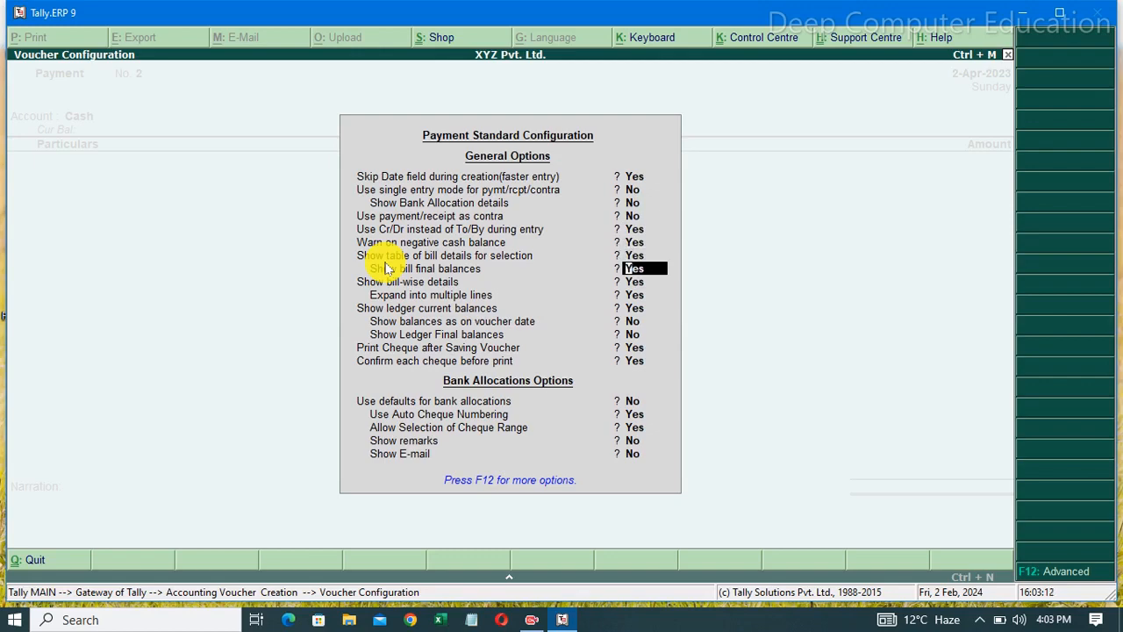
pyautogui.hotkey('ctrl', 'a')
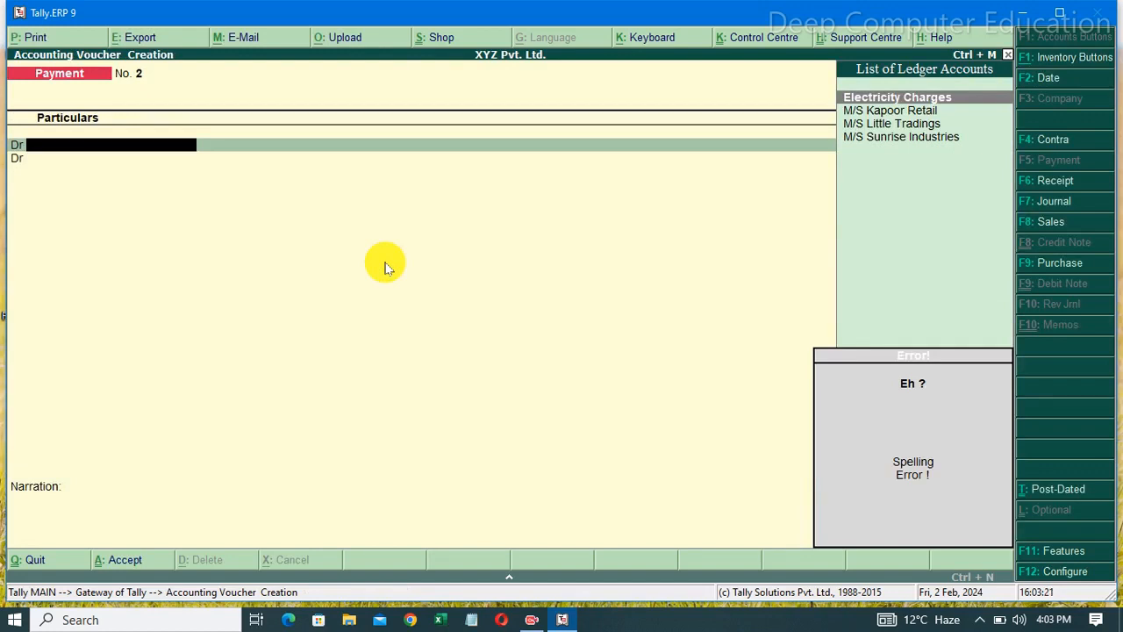
pyautogui.press('Escape')
# Create a Telephone Charges ledger under Indirect Expenses from the debit line, keeping inventory values unaffected, and save it.
pyautogui.hotkey('alt', 'c')
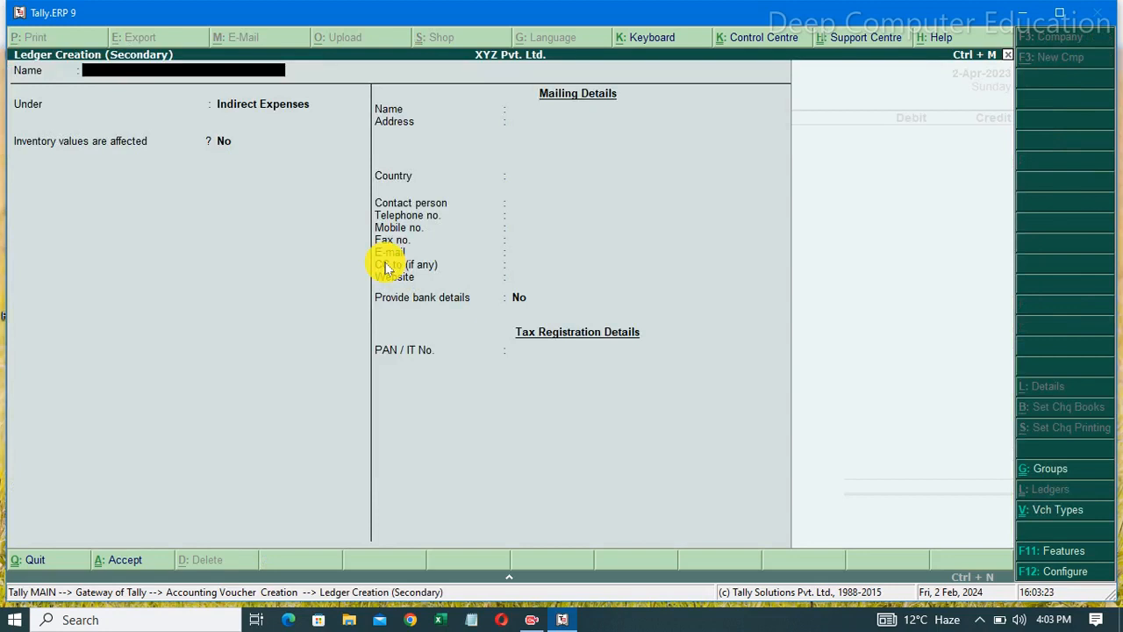
pyautogui.write('Telephone Charges')
pyautogui.press('Return')
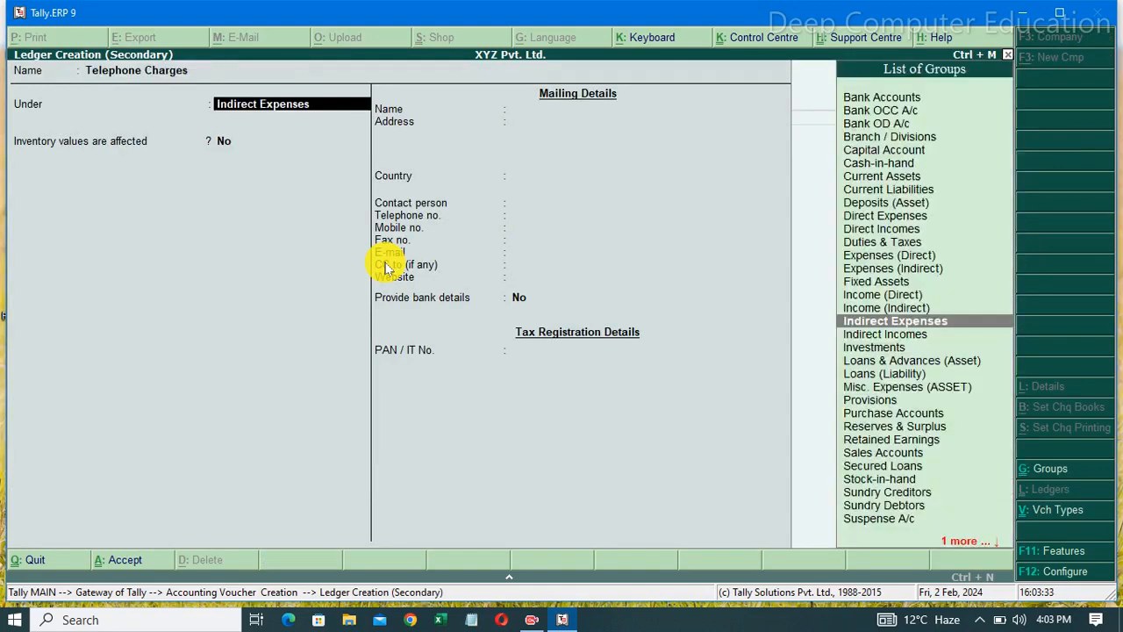
pyautogui.press('Return')
pyautogui.press('Return')
pyautogui.press('Return')
pyautogui.press('Return')
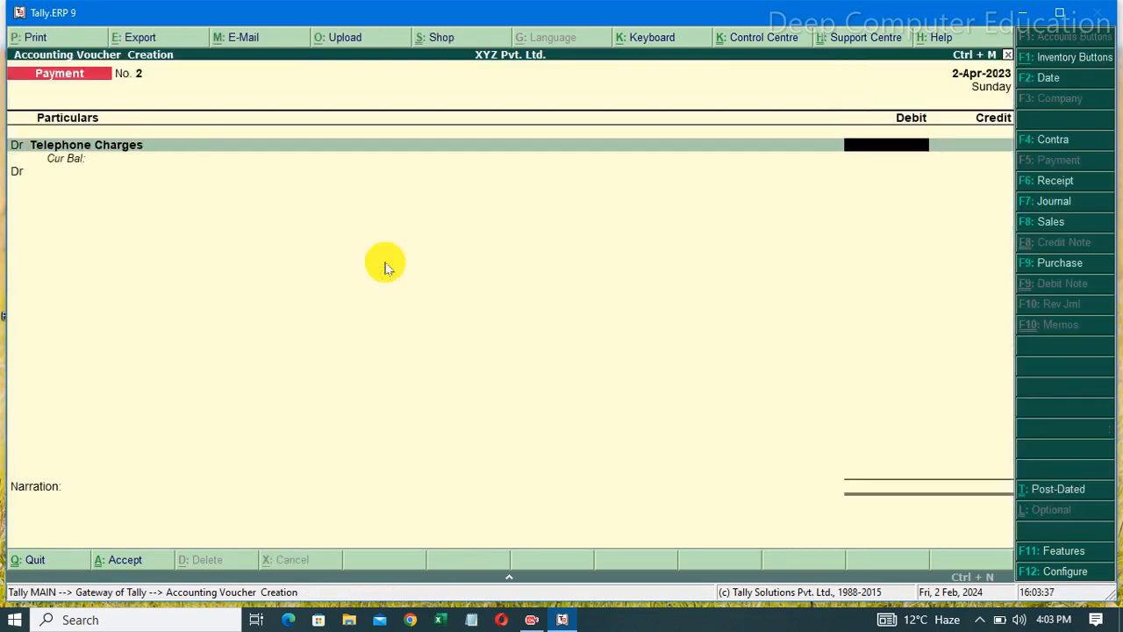
# Debit Telephone Charges with 2,400 and credit Cash for the same amount in the payment voucher.
pyautogui.write('2,4')
pyautogui.write('00')
pyautogui.press('Return')
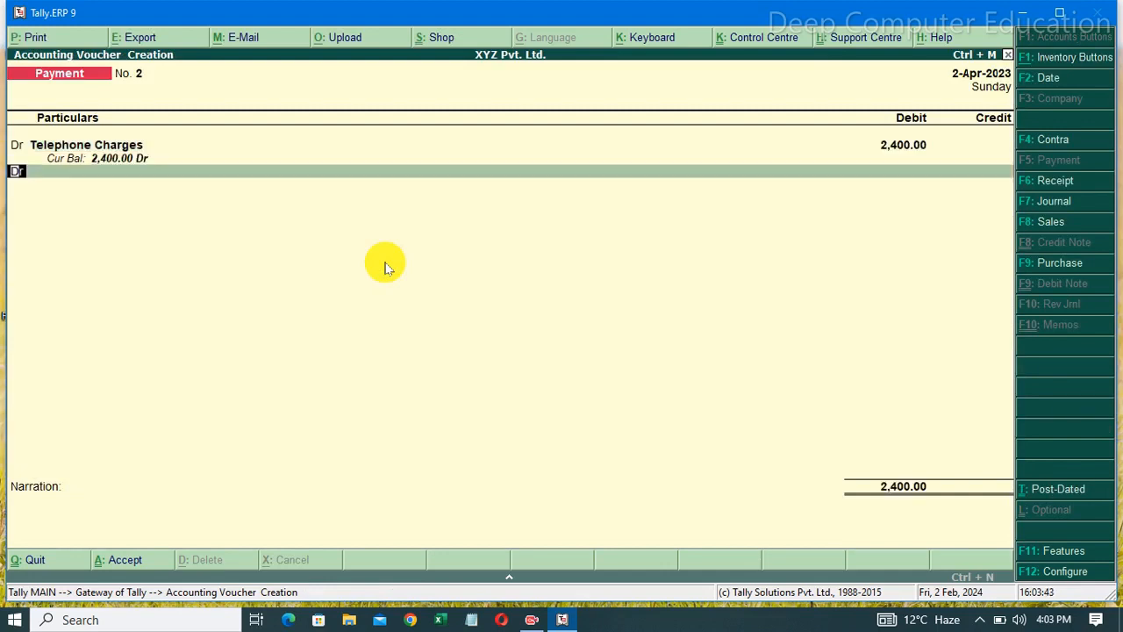
pyautogui.write('c')
pyautogui.press('Return')
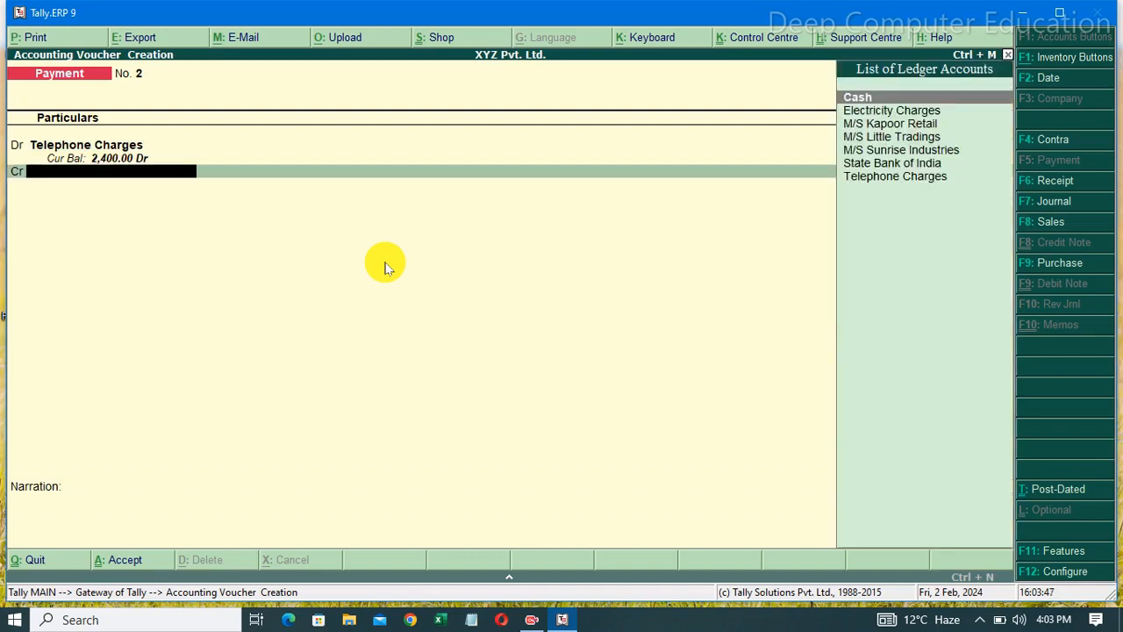
pyautogui.press('Return')
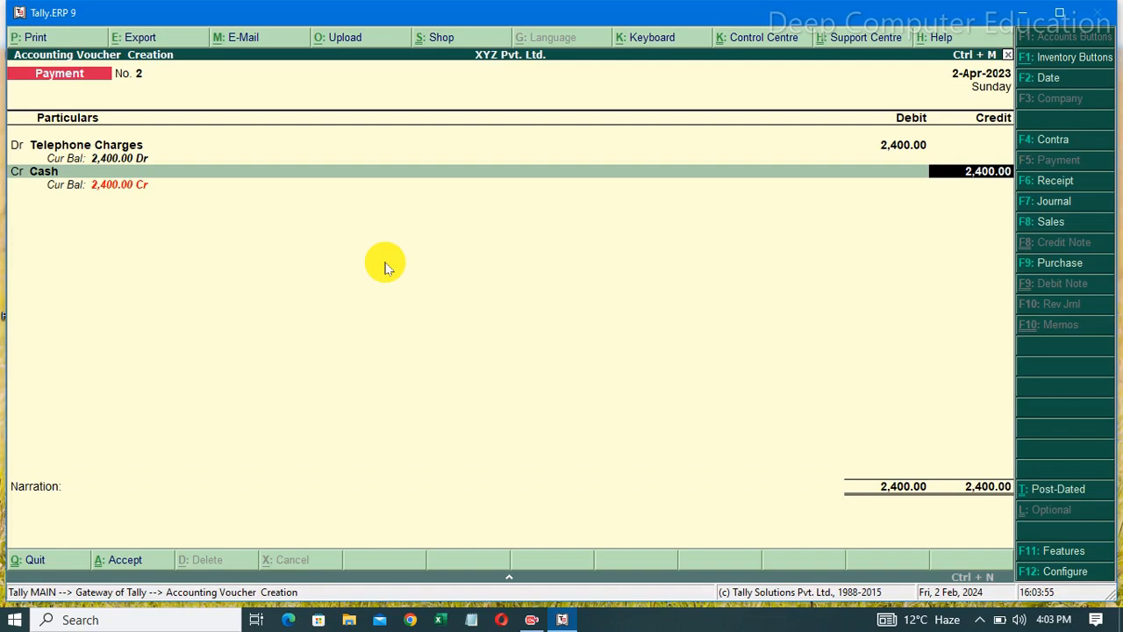
pyautogui.press('Return')
pyautogui.press('Return')
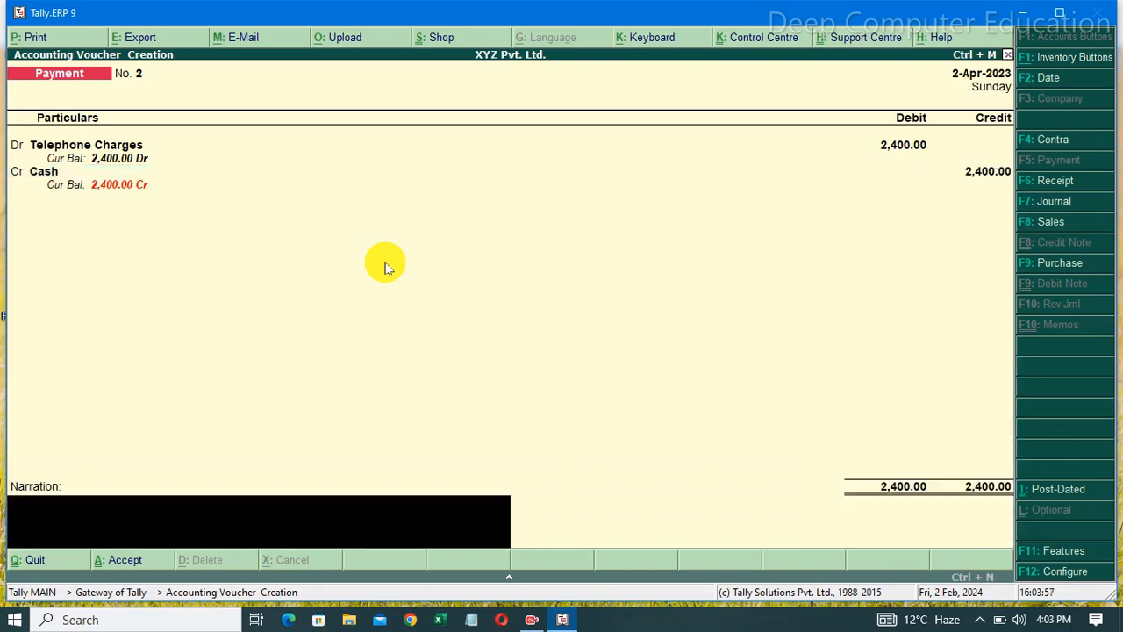
# Enter the narration "Being Telephone Charges Paid" and save the payment voucher.
pyautogui.write('Being Telephone C')
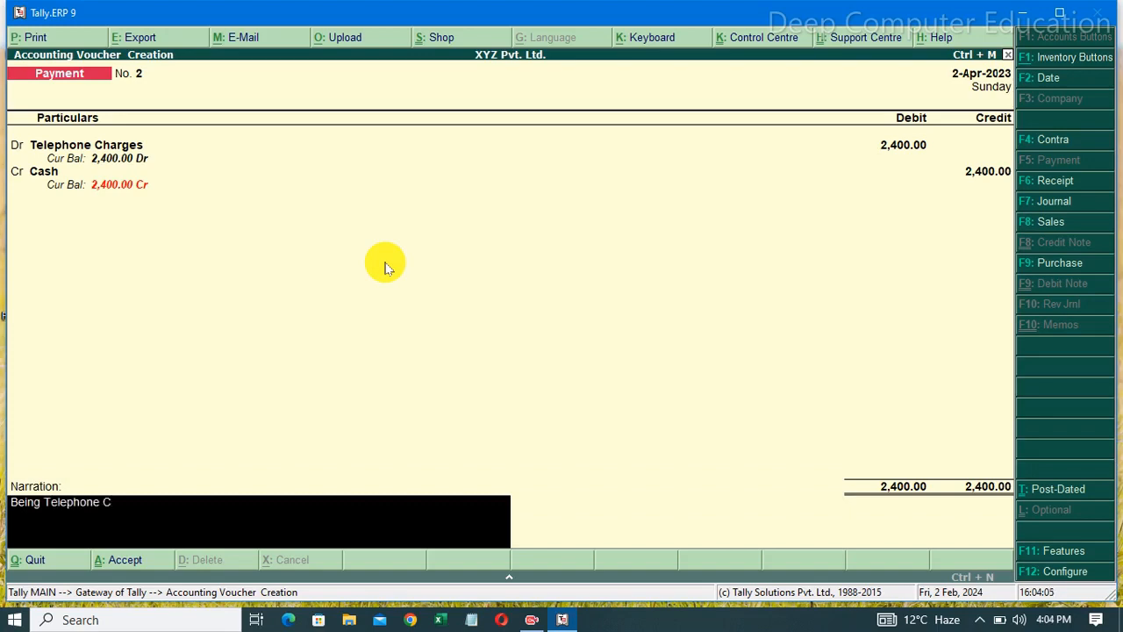
pyautogui.write('harges Paid')
pyautogui.press('Return')
pyautogui.press('Return')
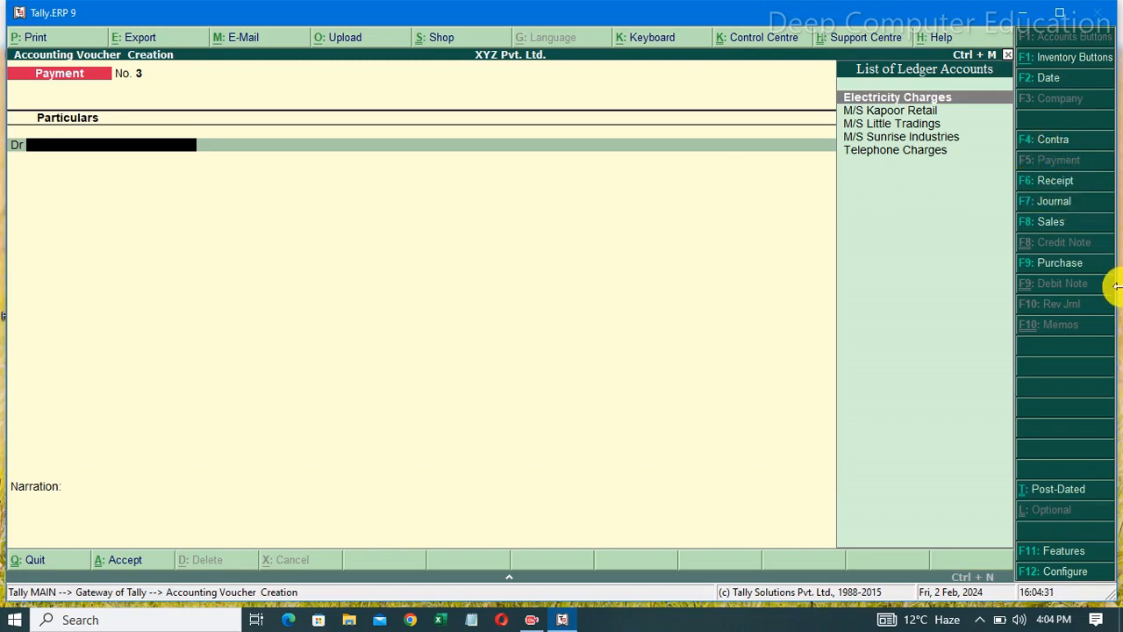
# Switch to a receipt voucher and create a Capital A/c ledger under Capital Account for its credit line, keeping inventory values unaffected.
pyautogui.press('F6')
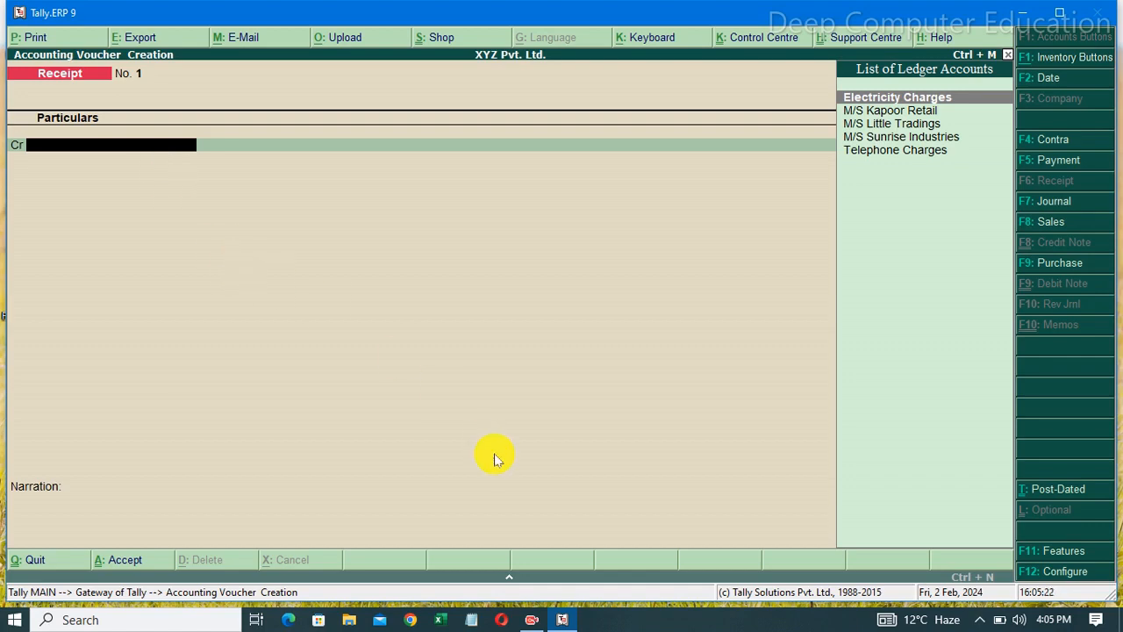
pyautogui.hotkey('alt', 'c')
pyautogui.write('Ca')
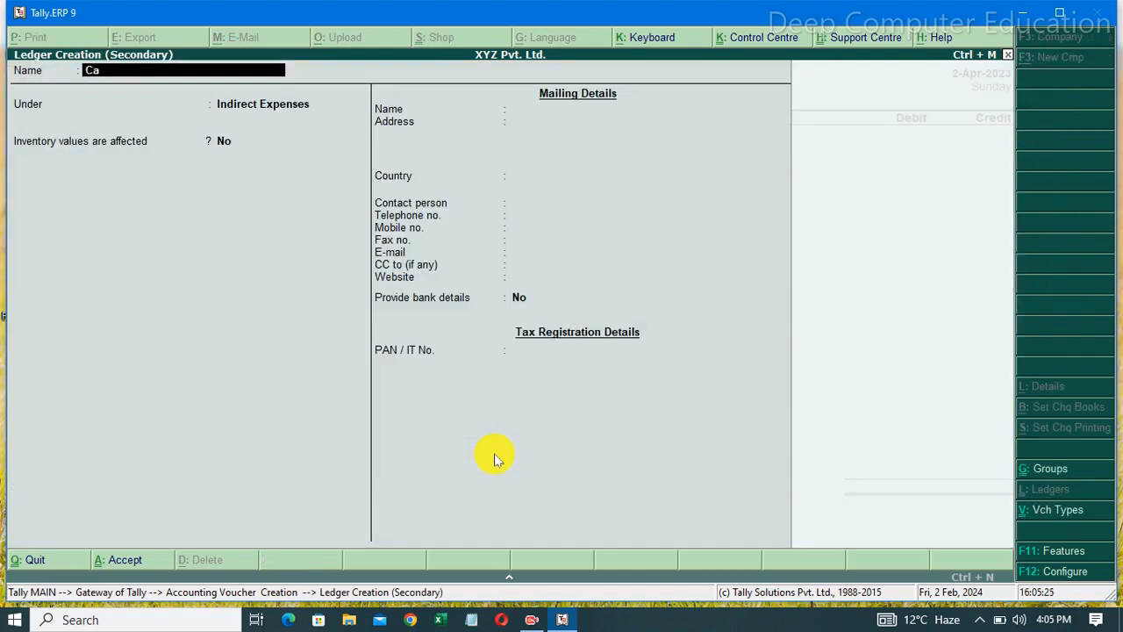
pyautogui.write('pital A/c')
pyautogui.press('Return')
pyautogui.write('Ca')
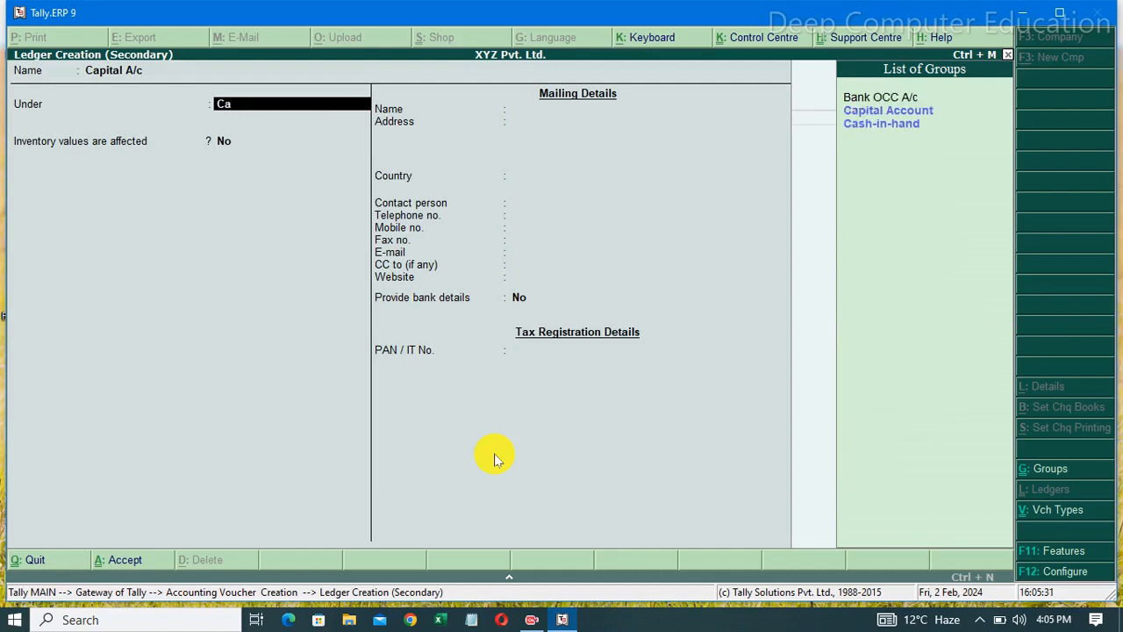
pyautogui.press('Down')
pyautogui.press('Up')
pyautogui.press('Return')
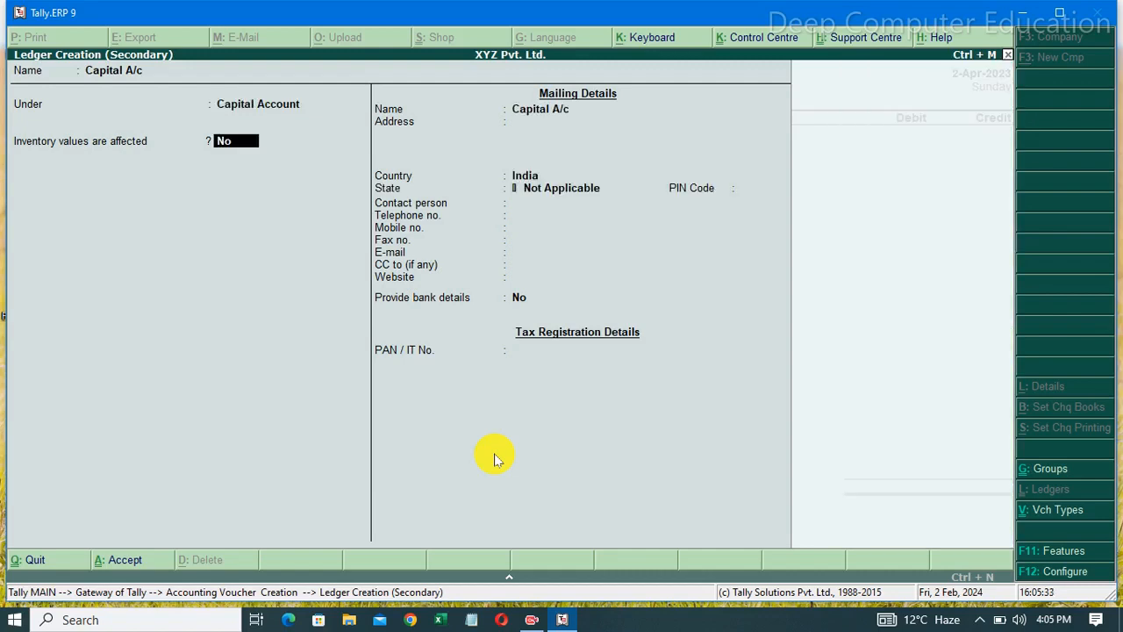
pyautogui.press('Return')
pyautogui.press('Return')
pyautogui.press('Return')
pyautogui.press('Return')
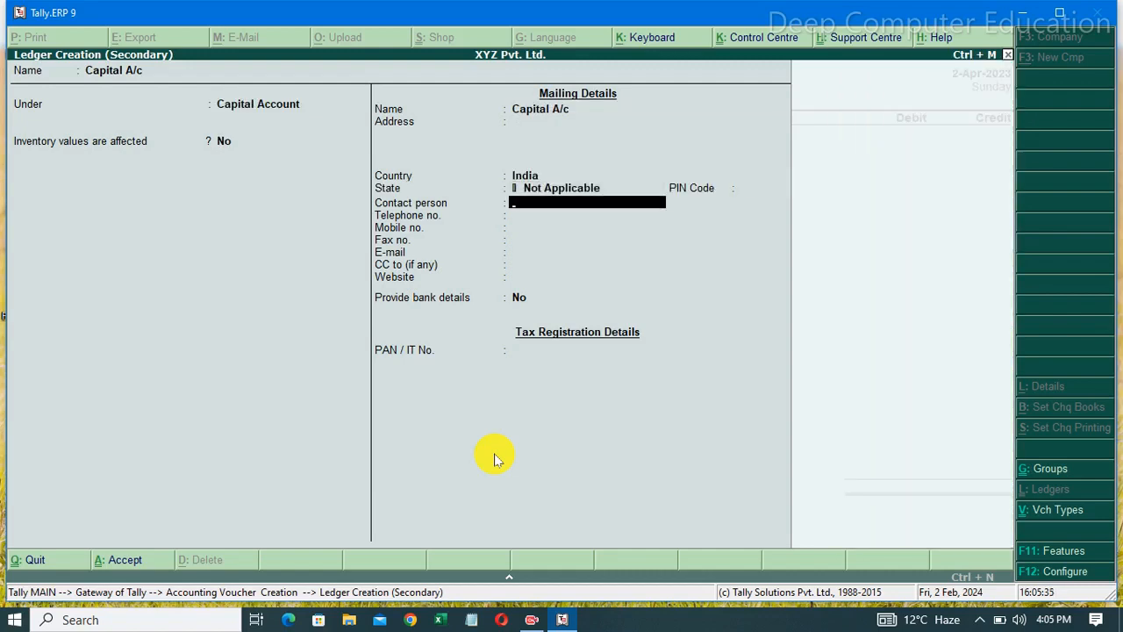
pyautogui.hotkey('ctrl', 'a')
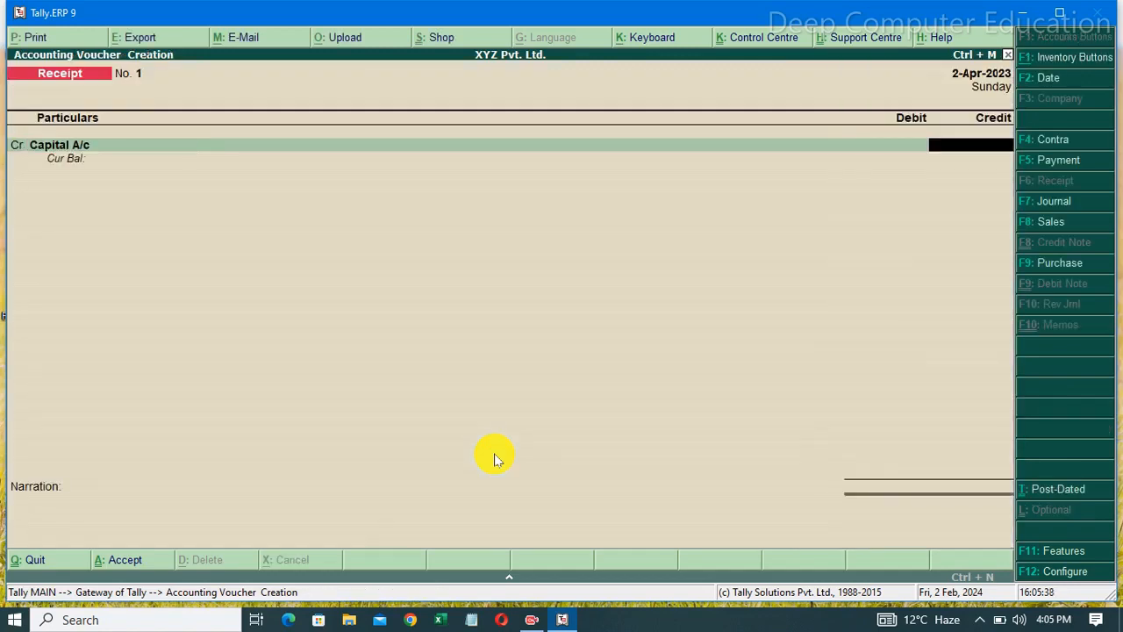
# Credit Capital A/c with 300000 and debit State Bank of India for the same amount in the receipt voucher.
pyautogui.write('300000')
pyautogui.press('Return')
pyautogui.press('Return')
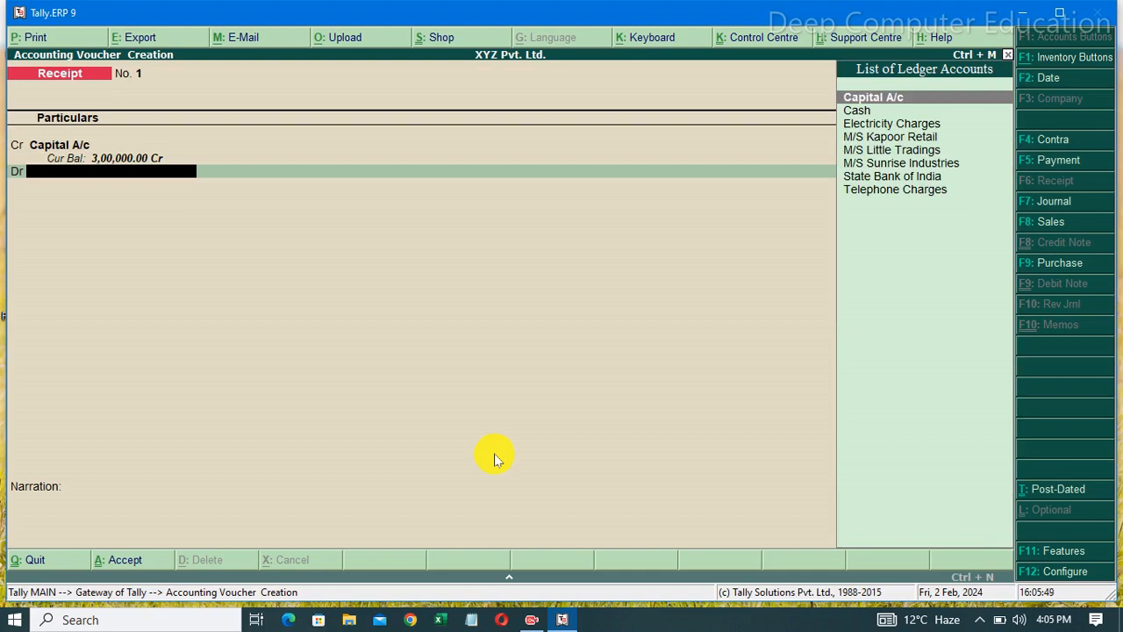
pyautogui.press('Down')
pyautogui.press('Down')
pyautogui.press('Down')
pyautogui.press('Down')
pyautogui.press('Down')
pyautogui.press('Down')
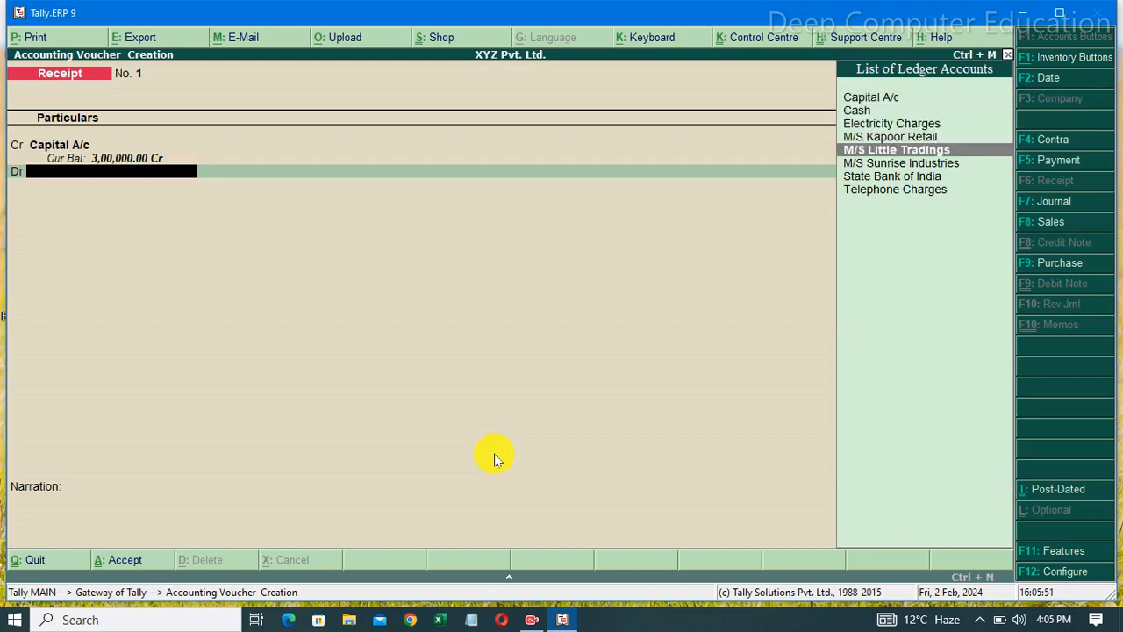
pyautogui.press('Return')
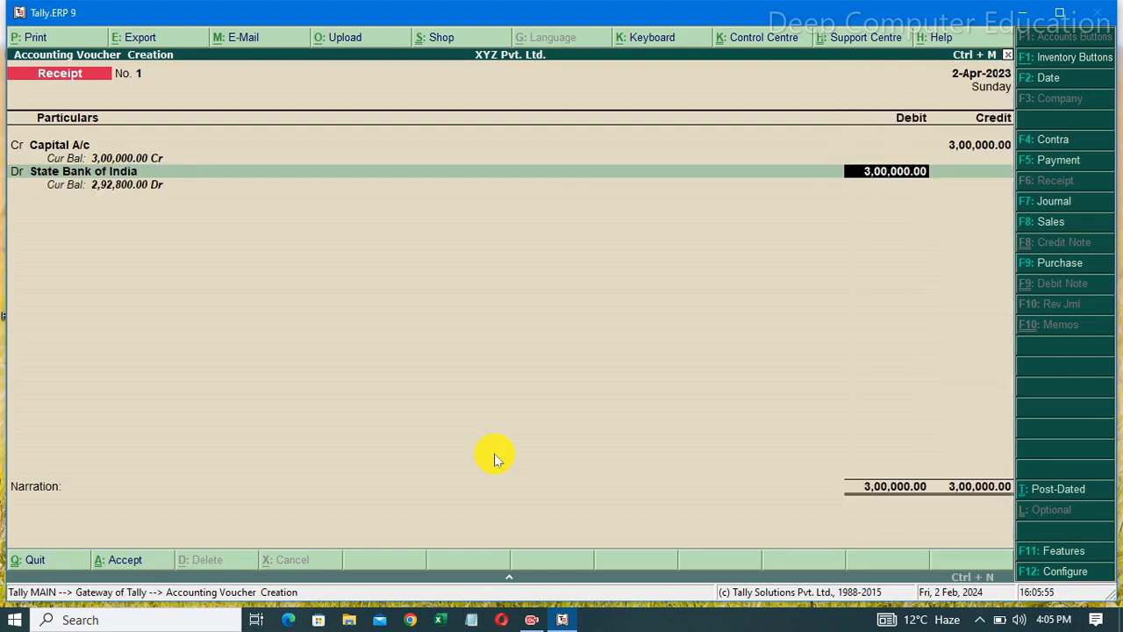
pyautogui.press('Return')
# Fill in the State Bank of India allocation as Cheque/DD with instrument number 500104 and bank ICICI, keeping the default date and leaving the branch blank.
pyautogui.press('Return')
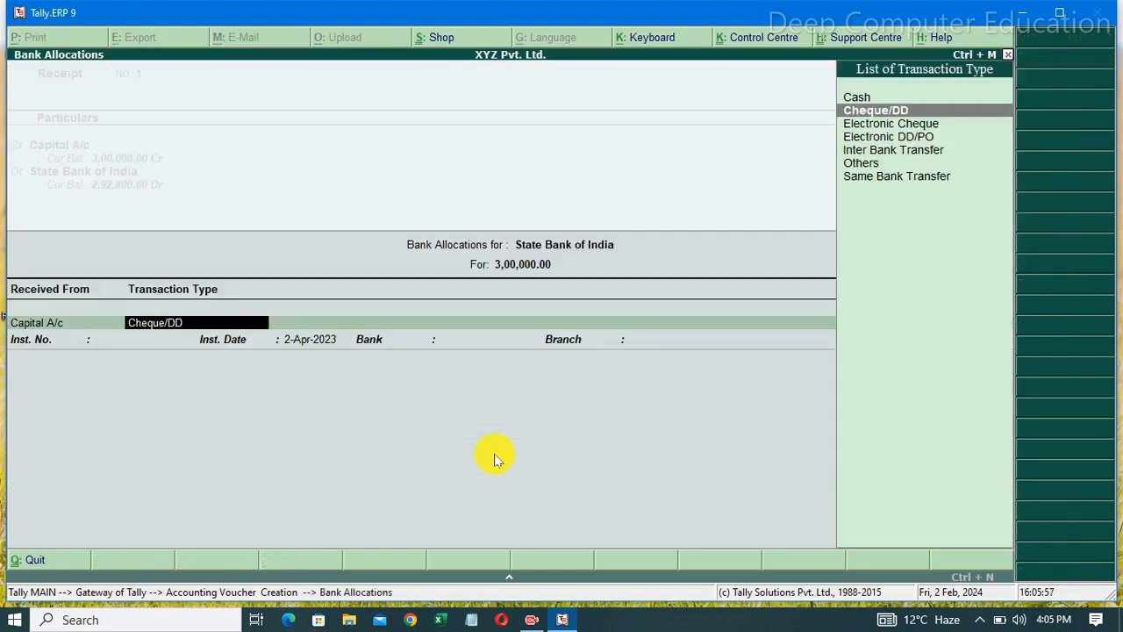
pyautogui.press('Return')
pyautogui.press('Return')
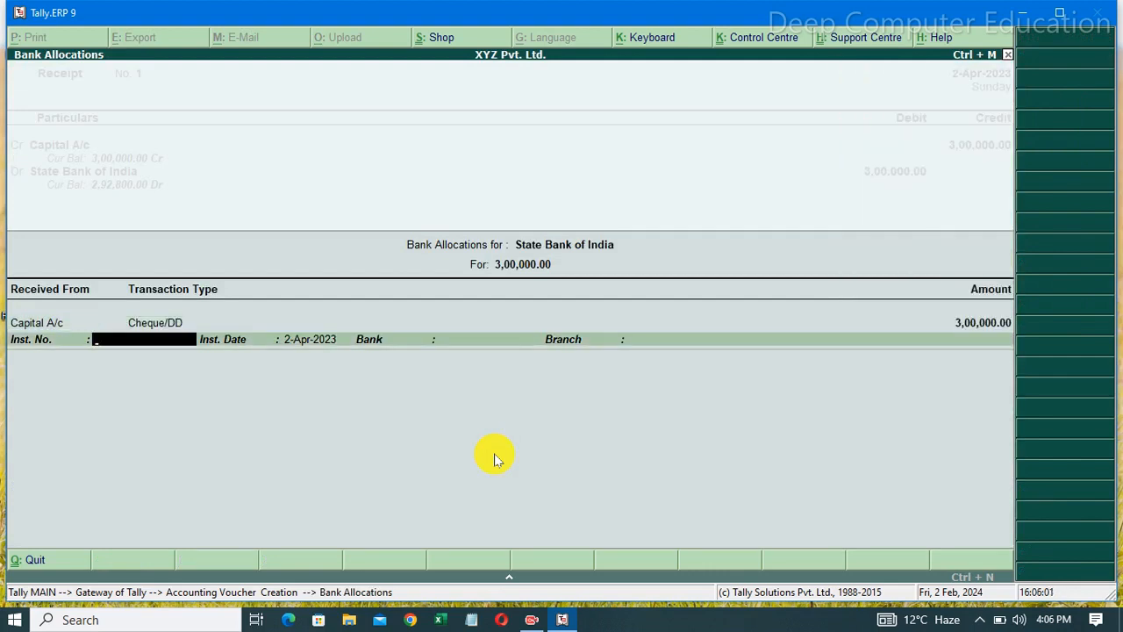
pyautogui.write('500104')
pyautogui.press('Return')
pyautogui.press('Return')
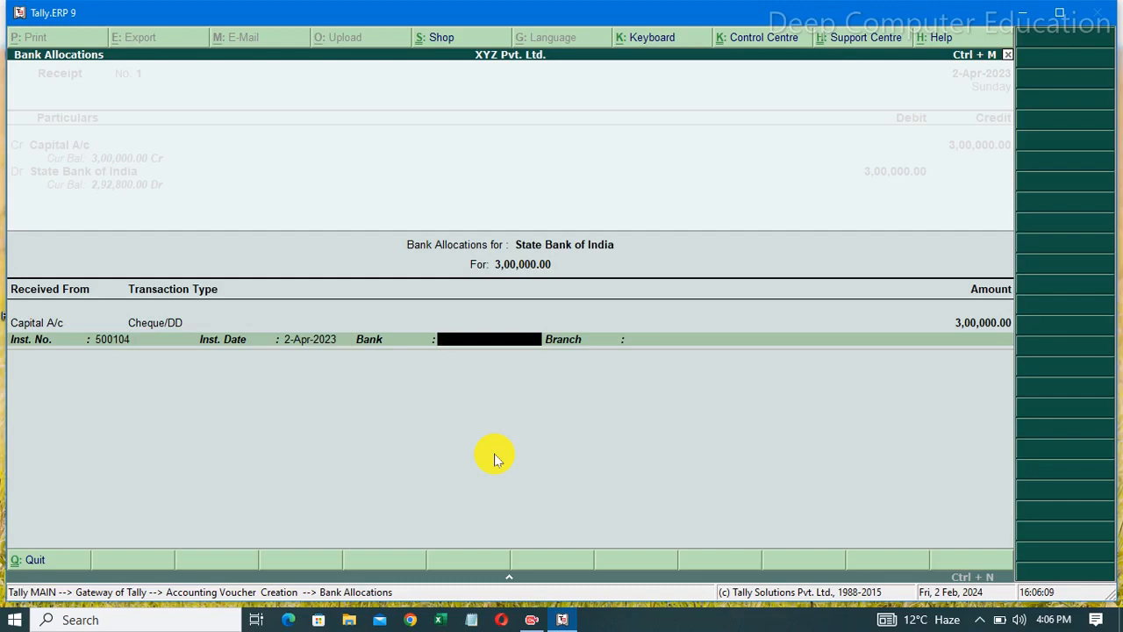
pyautogui.write('ICICI')
pyautogui.press('Return')
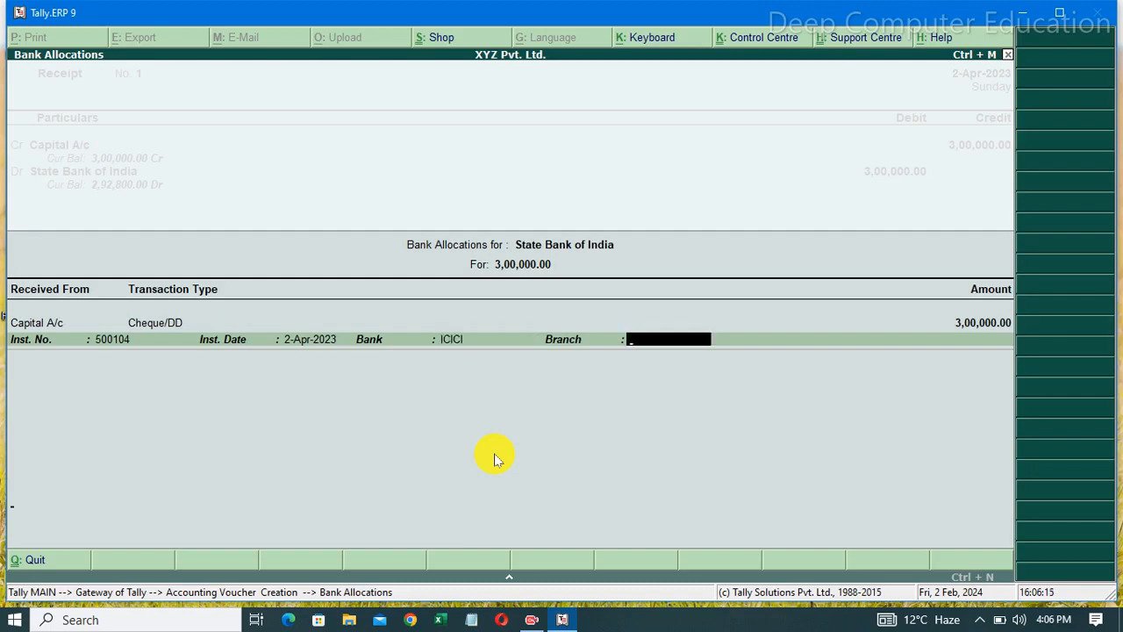
pyautogui.press('Return')
# Enter the narration "Being Further Capital introduced." in the receipt voucher.
pyautogui.write('B')
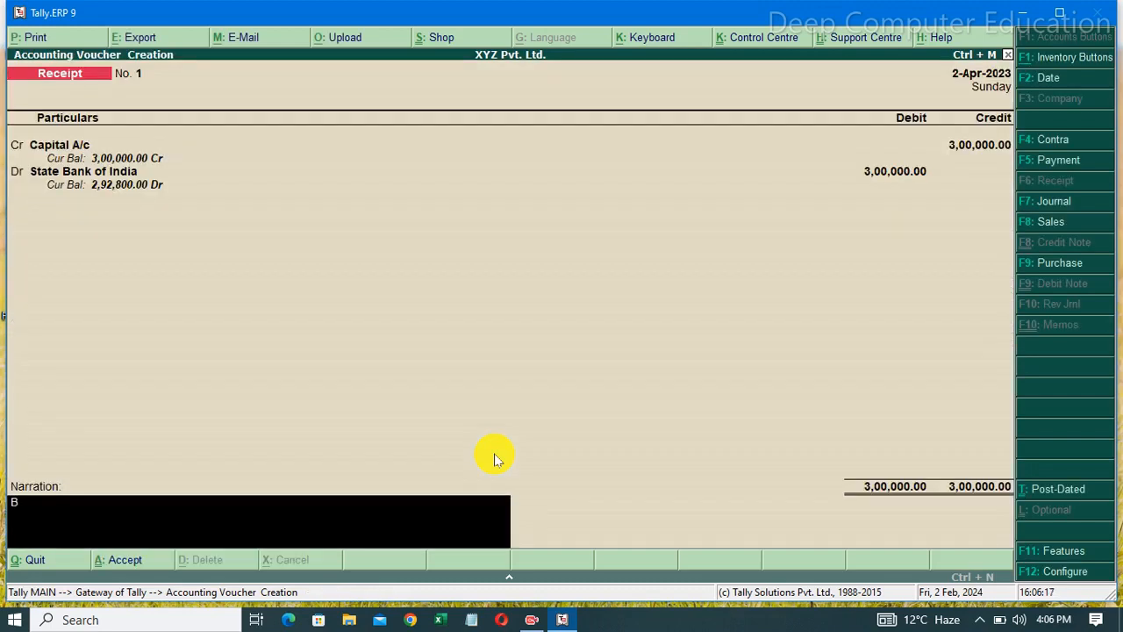
pyautogui.write('eing Further Capital i')
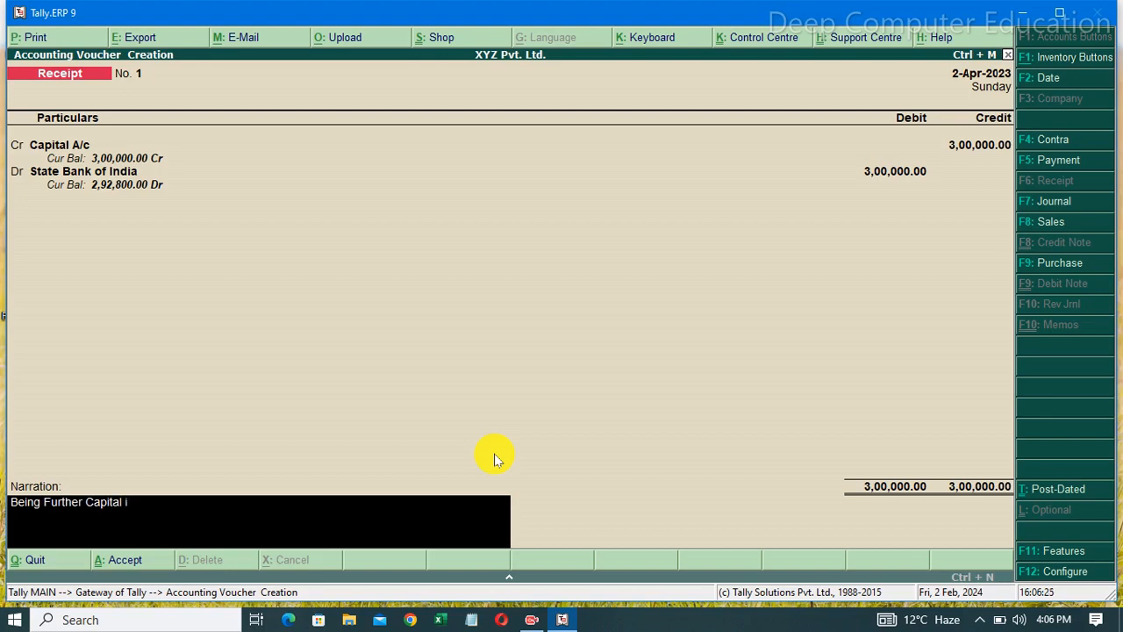
pyautogui.write('ntroduced.')
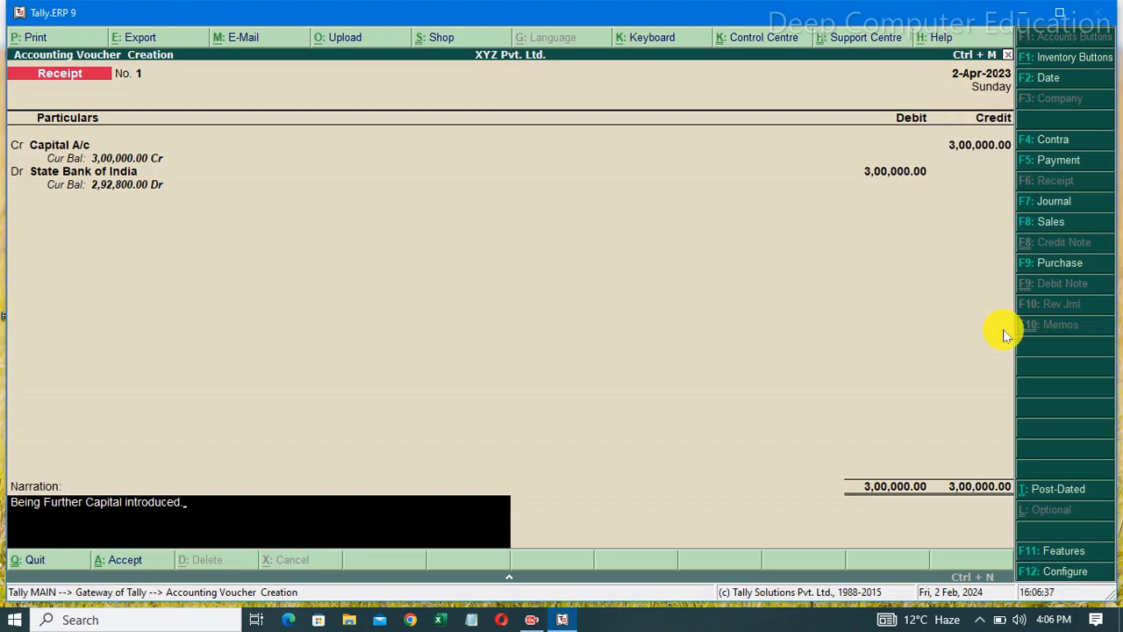
pyautogui.press('F2')
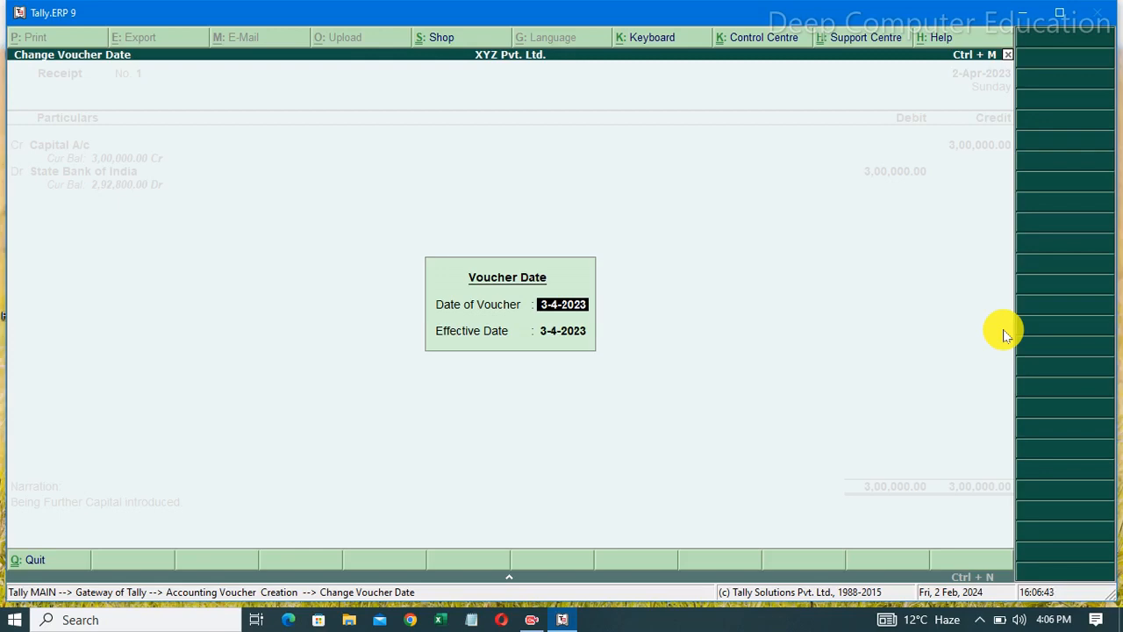
pyautogui.press('Escape')
pyautogui.press('Escape')
# Leave the voucher date at 2-Apr-2023 and save the Capital A/c receipt voucher.
pyautogui.press('Return')
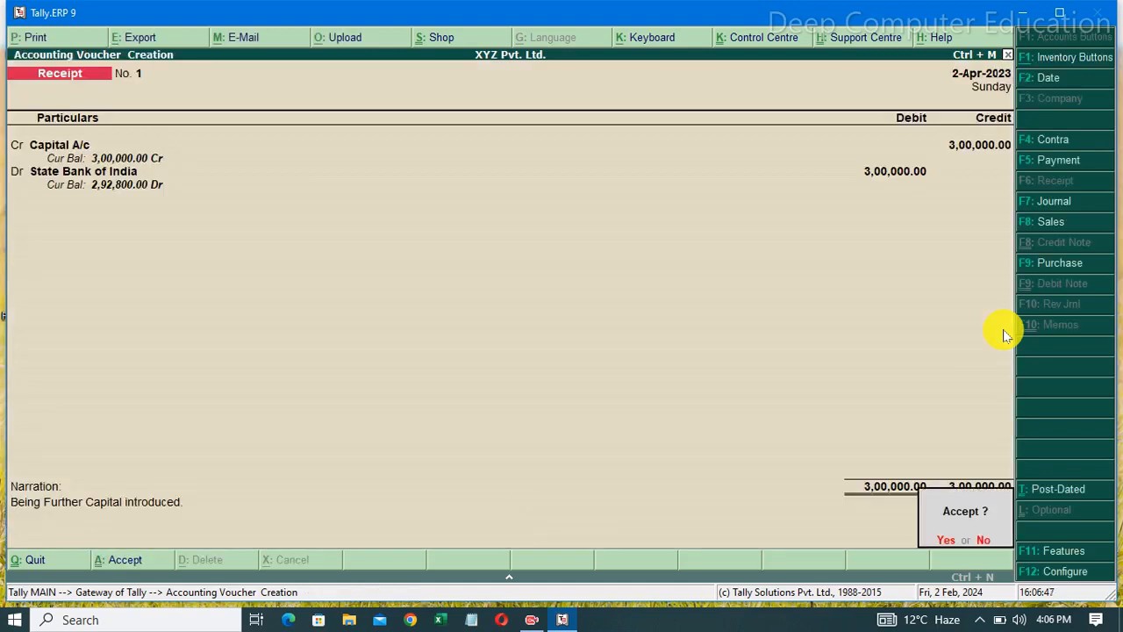
pyautogui.click(1003, 329)
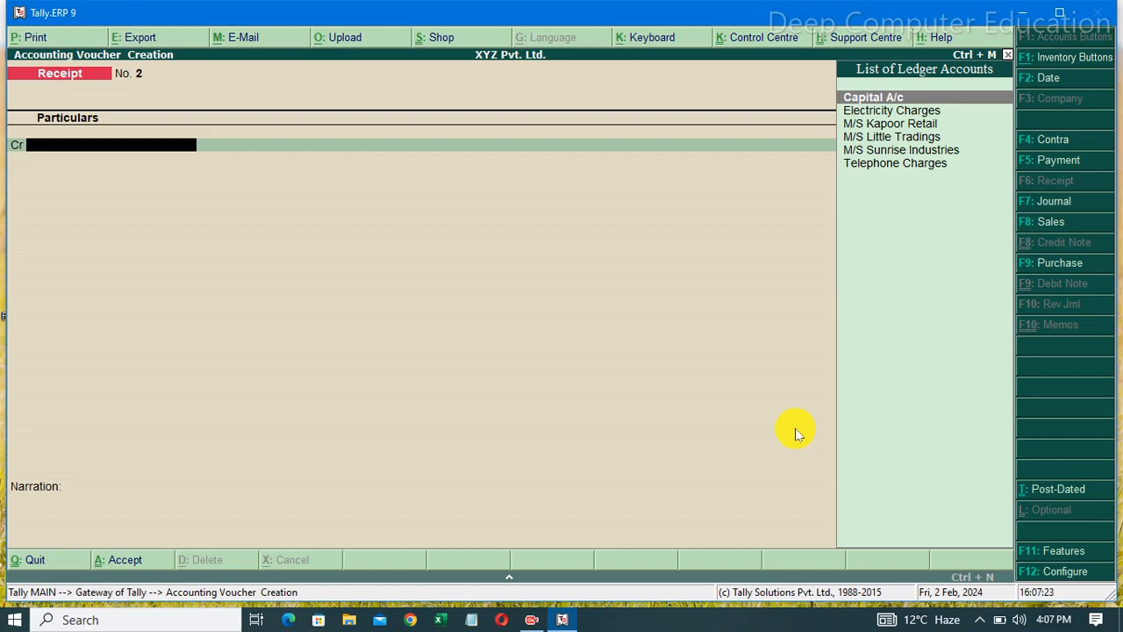
# Create a Soham Bros ledger under Sundry Debtors for the credit line of receipt voucher 2, keeping the remaining defaults.
pyautogui.hotkey('alt', 'c')
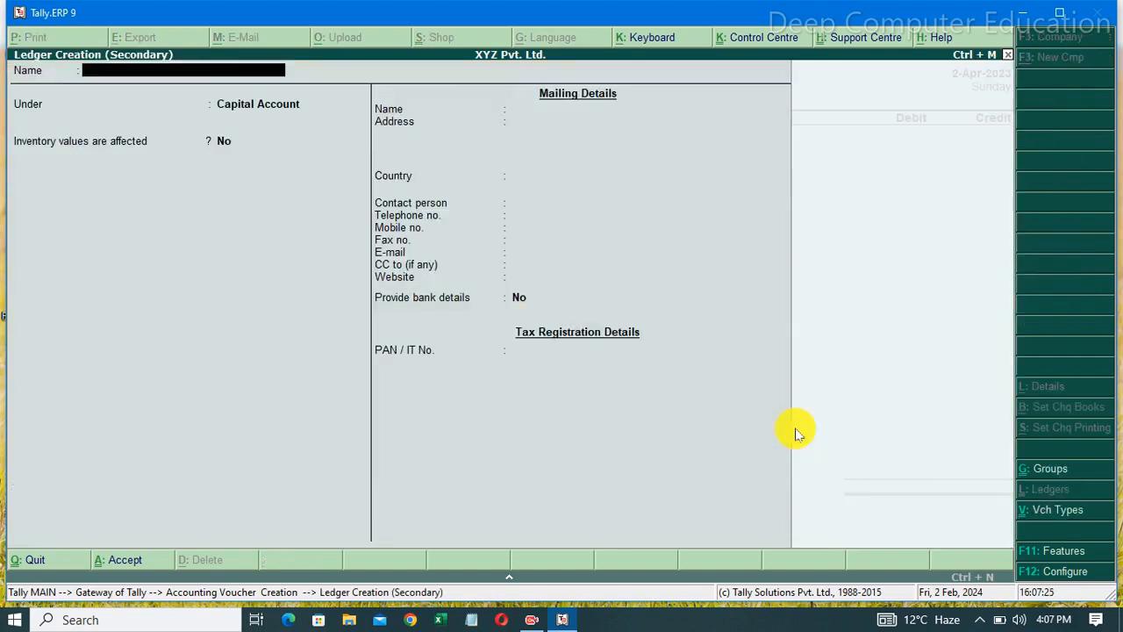
pyautogui.write('Soham Bros')
pyautogui.press('Return')
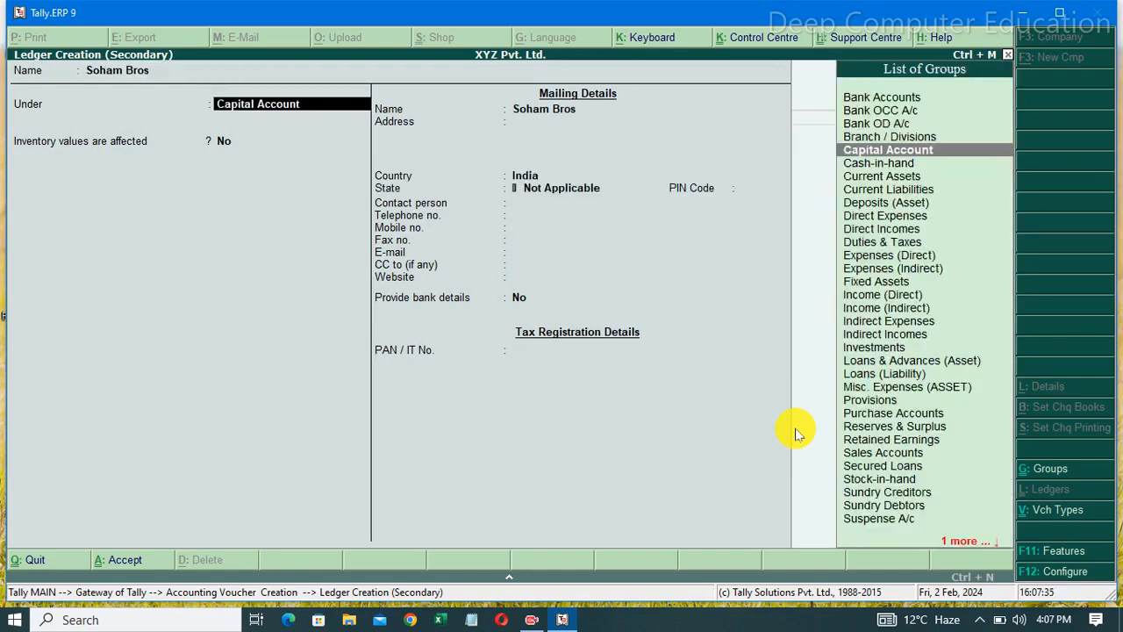
pyautogui.write('Sun')
pyautogui.press('Down')
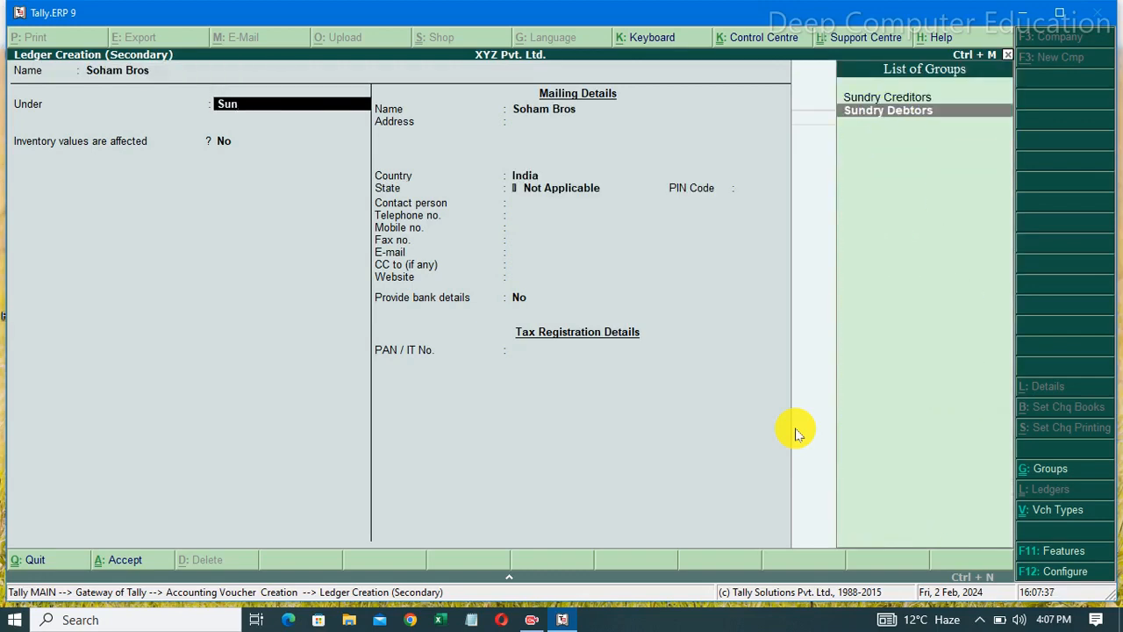
pyautogui.press('Return')
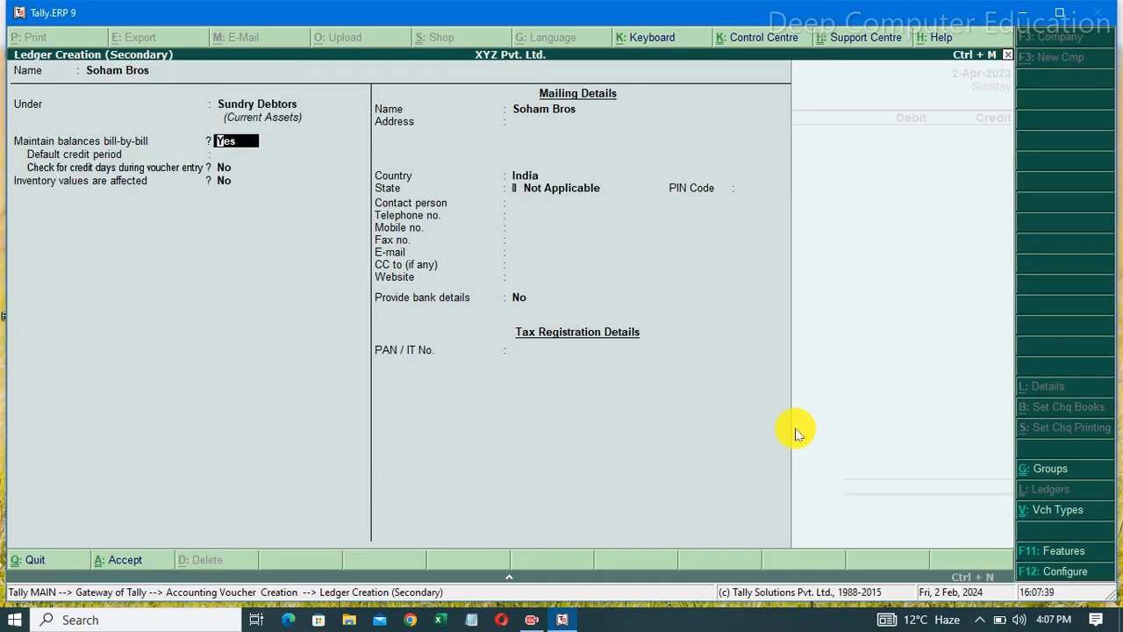
pyautogui.hotkey('ctrl', 'a')
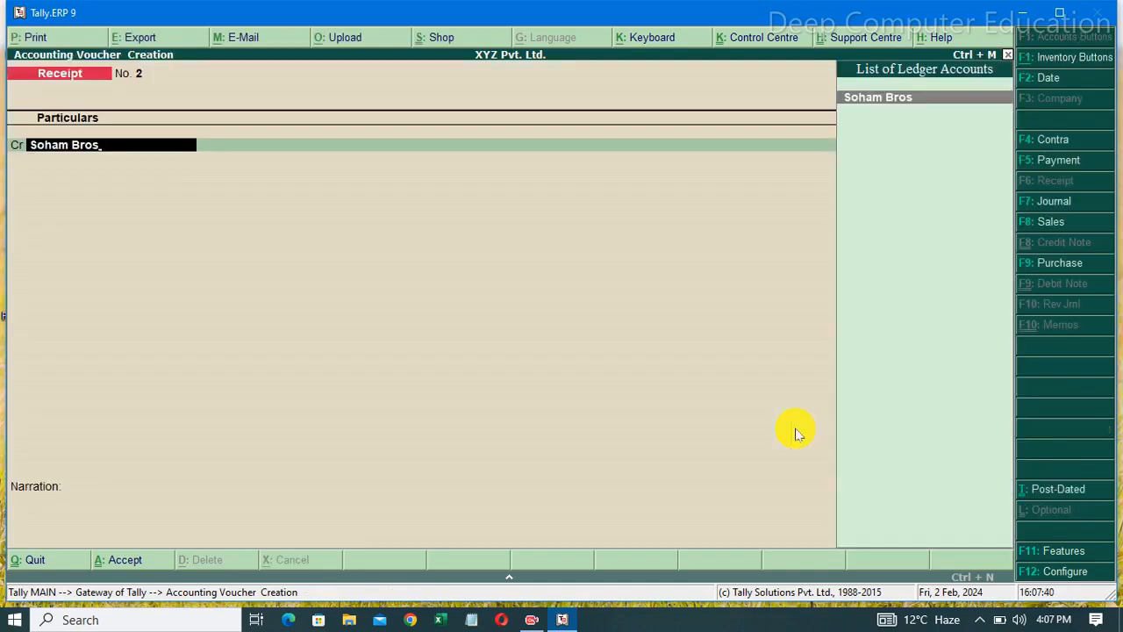
# Credit Soham Bros with 10000 and allocate the full amount bill-wise as Advance reference 2, leaving the due date blank.
pyautogui.write('1')
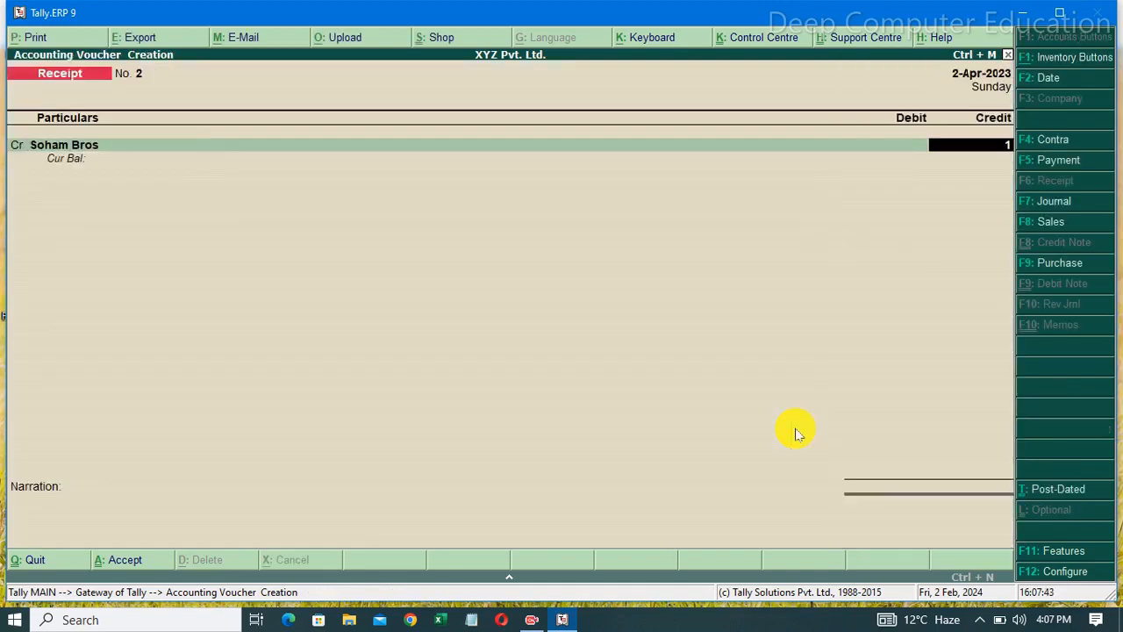
pyautogui.write('0000')
pyautogui.press('Return')
pyautogui.press('Up')
pyautogui.press('Up')
pyautogui.press('Up')
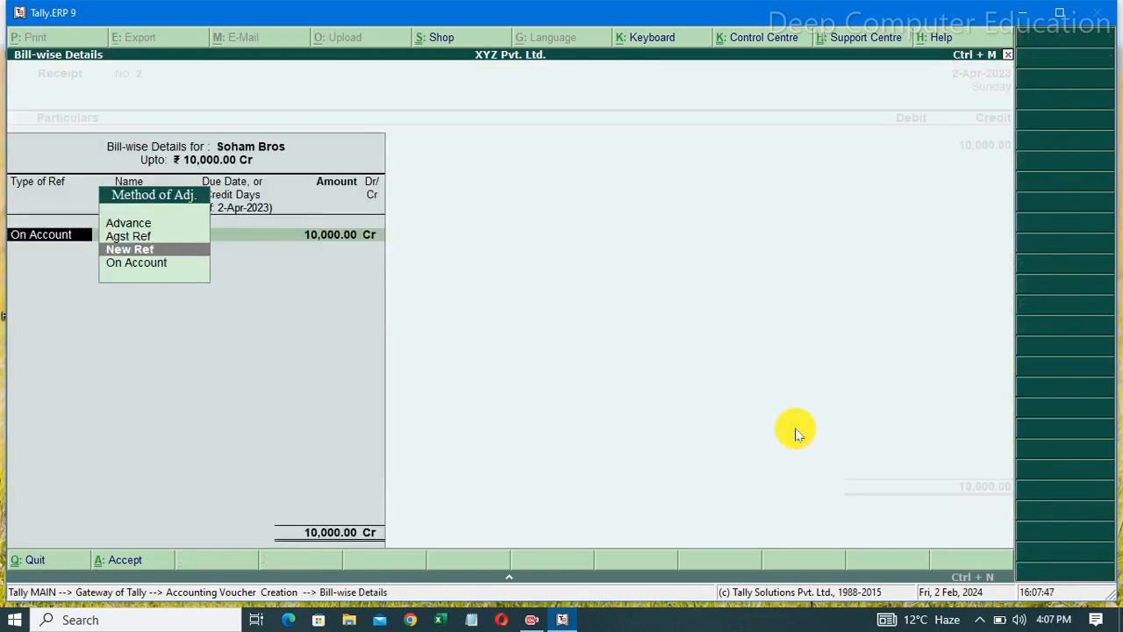
pyautogui.press('Return')
pyautogui.press('Return')
pyautogui.press('Return')
pyautogui.press('Return')
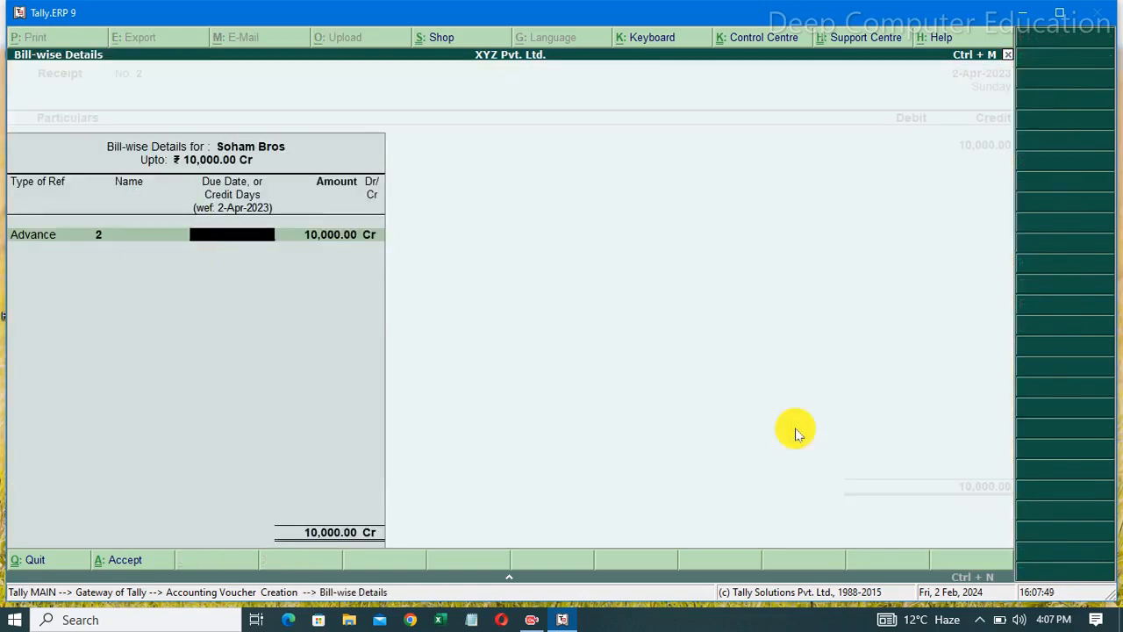
pyautogui.press('Return')
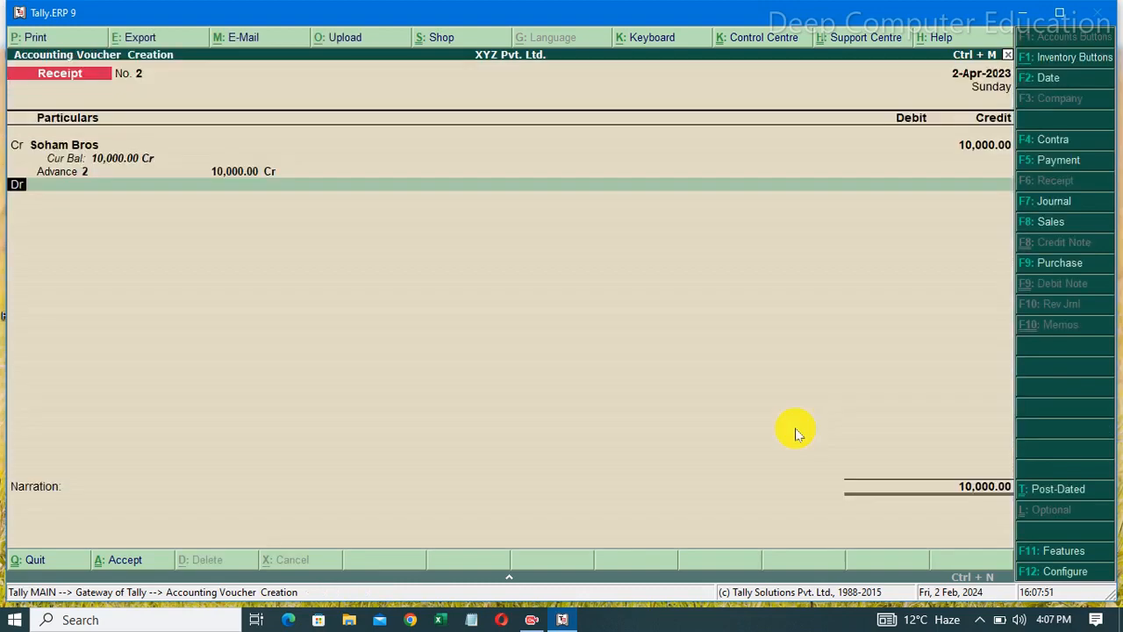
# Debit Cash for 10000 in the Soham Bros receipt voucher.
pyautogui.press('Return')
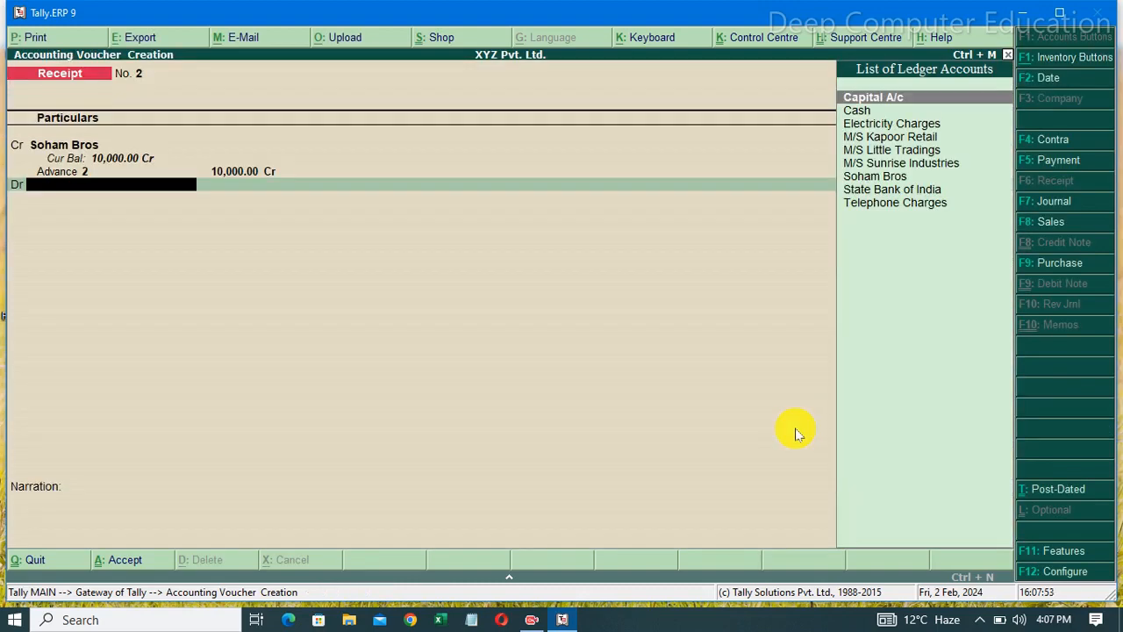
pyautogui.press('Down')
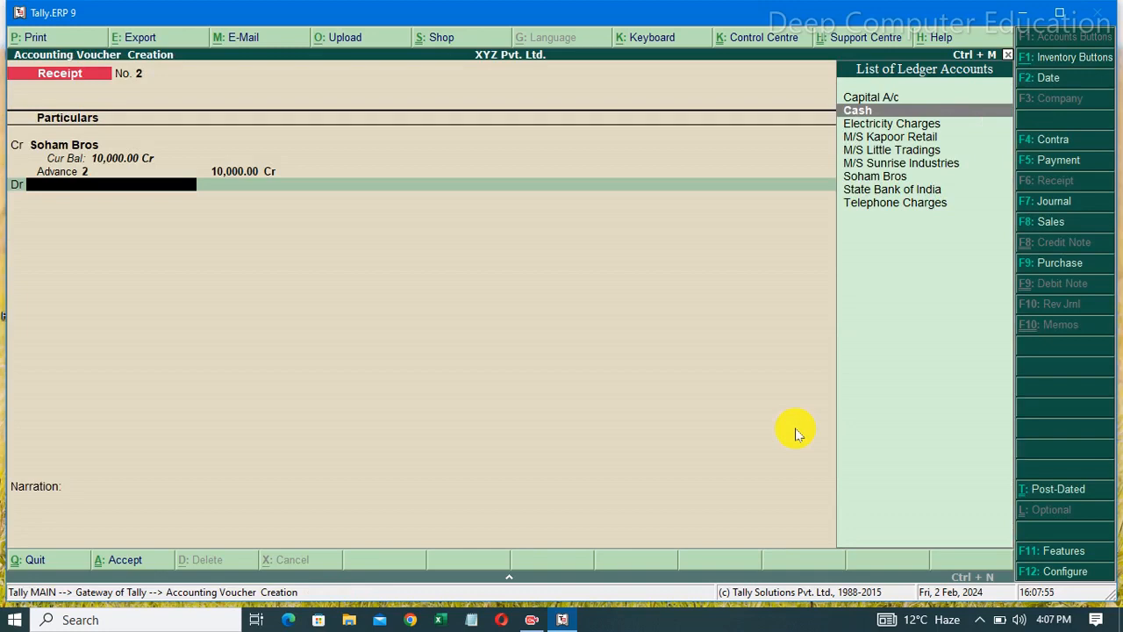
pyautogui.press('Return')
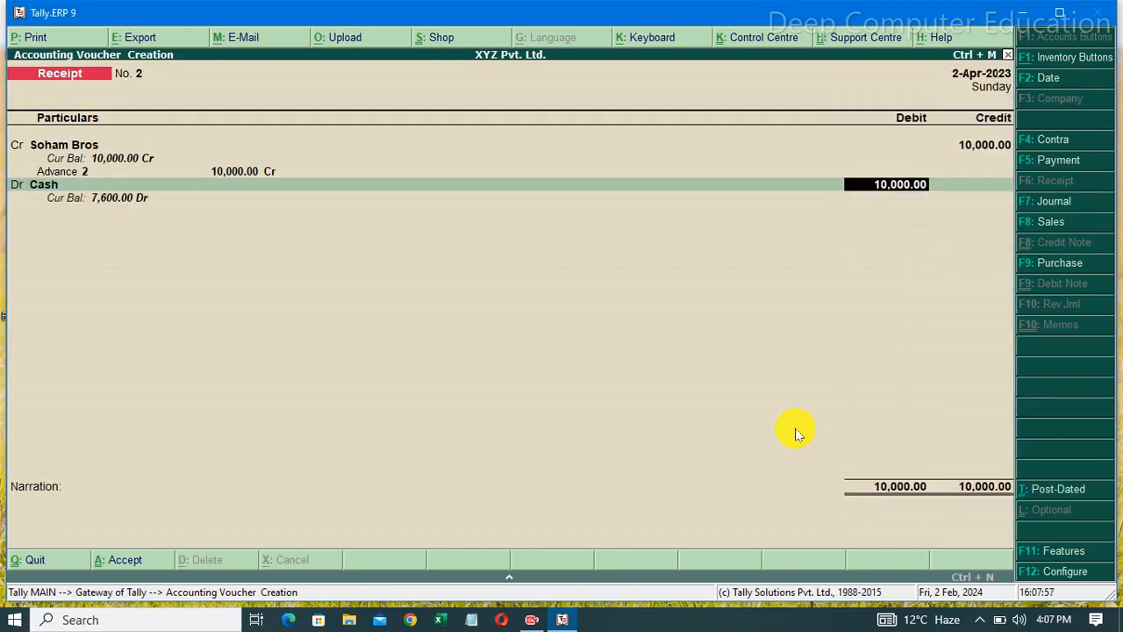
pyautogui.press('Return')
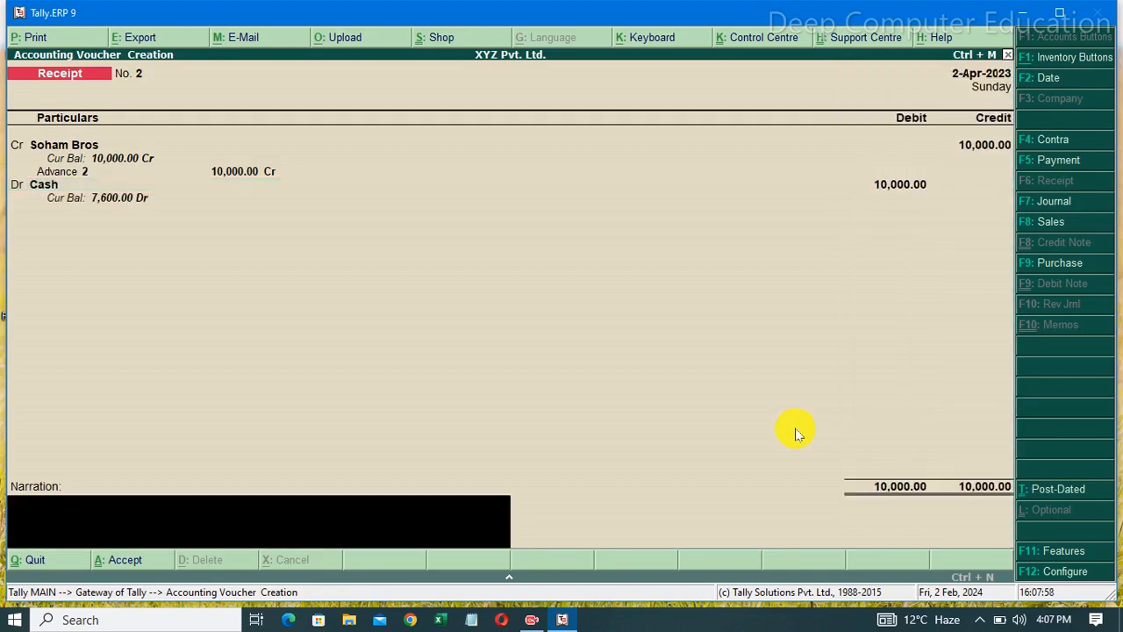
# Enter the narration "Being Advance Received from Party.", save the Soham Bros receipt voucher and leave voucher entry.
pyautogui.write('Being Advance')
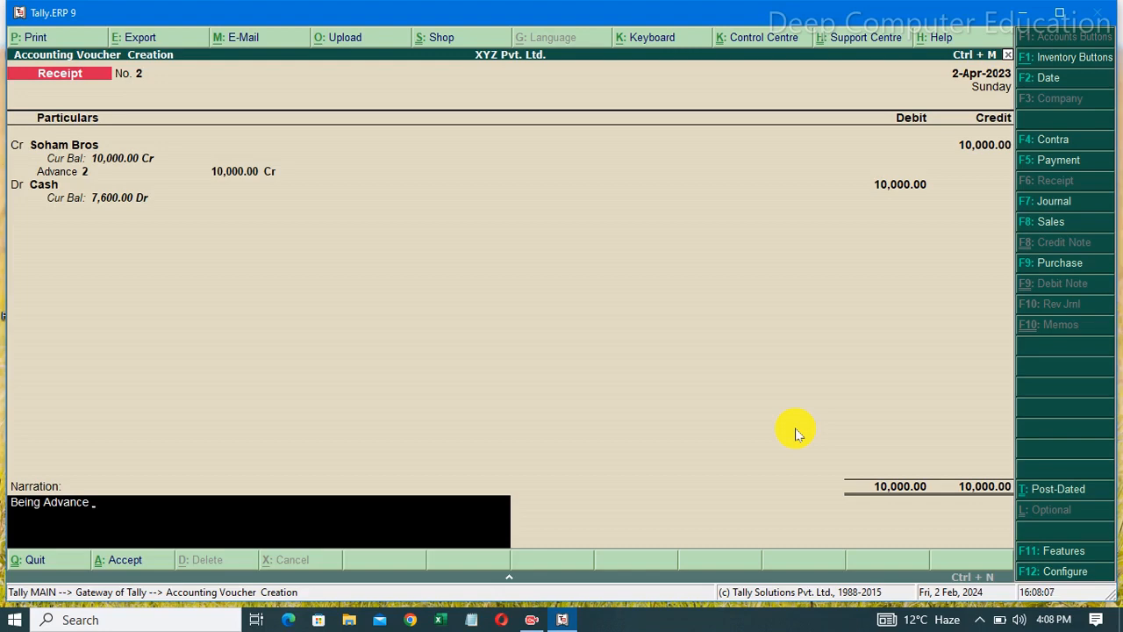
pyautogui.write(' Received from Party')
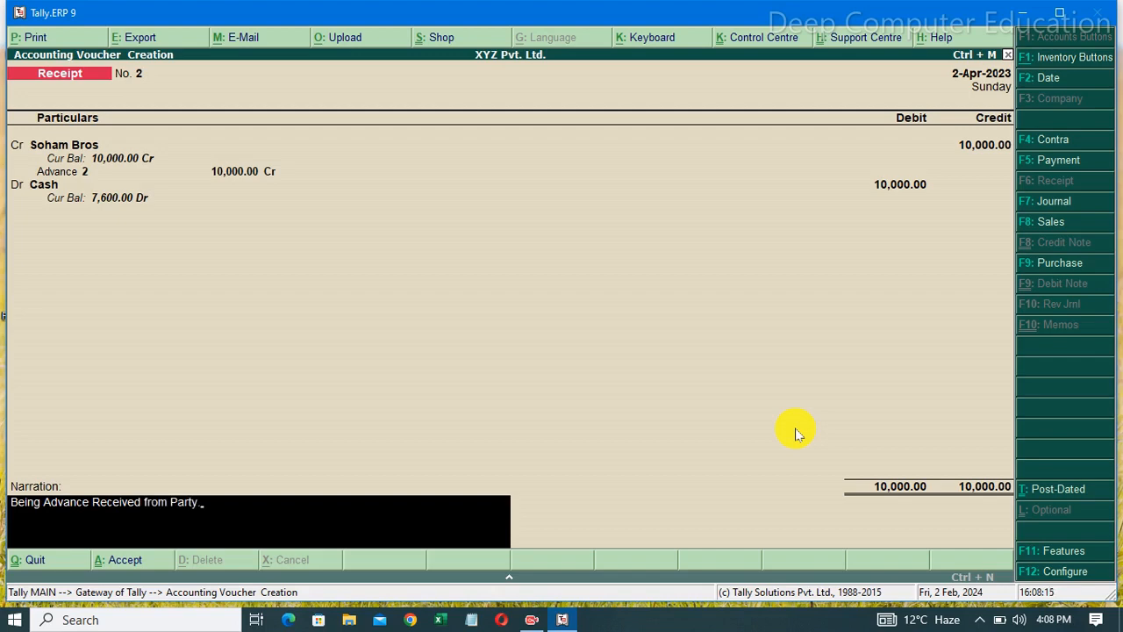
pyautogui.press('Return')
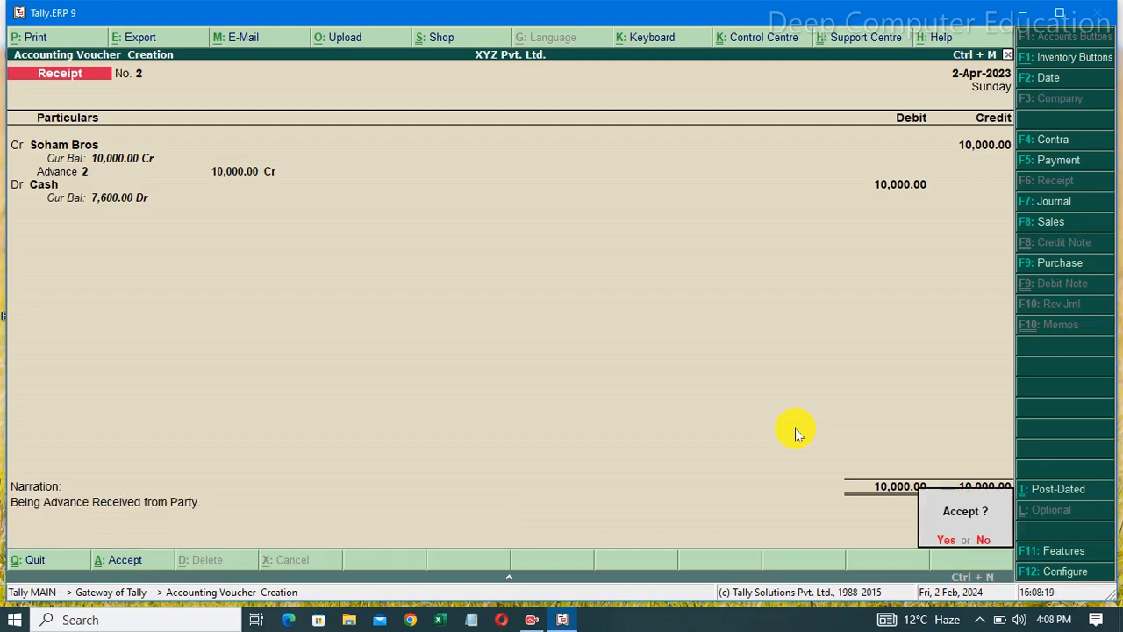
pyautogui.press('Return')
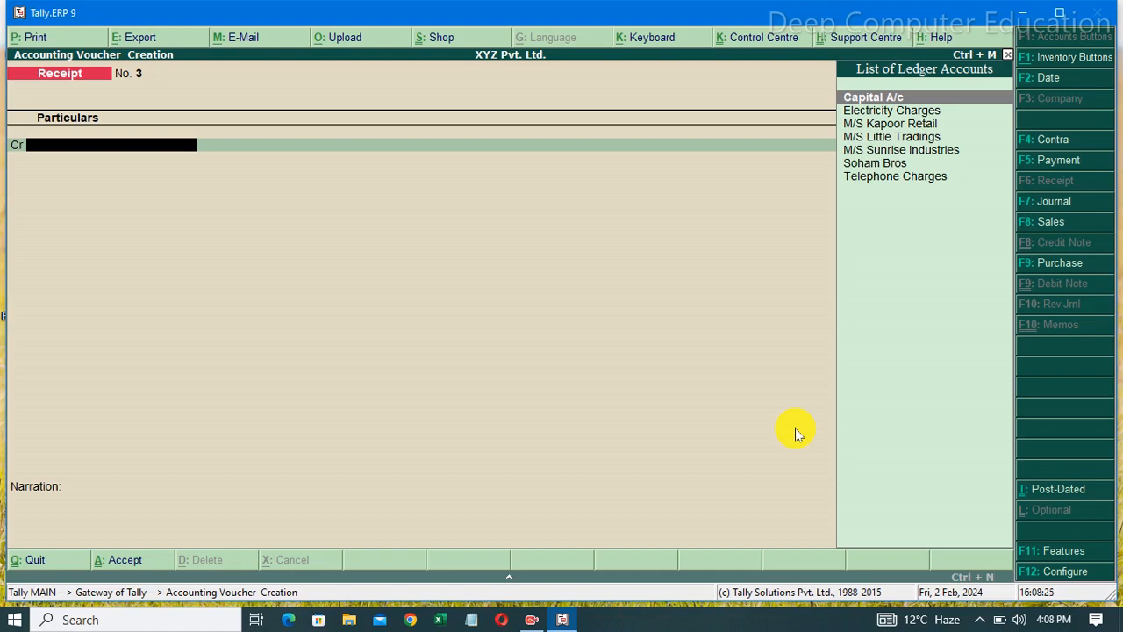
pyautogui.press('Escape')
pyautogui.press('Return')
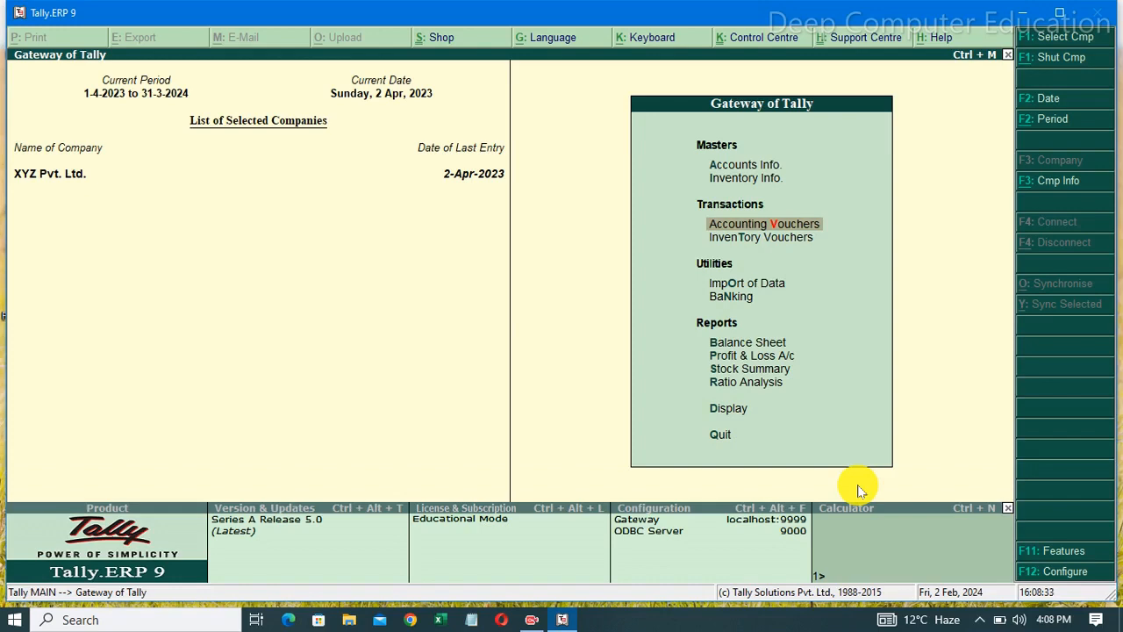
# Review the recorded vouchers in the Day Book, inspect the Electricity Charges payment voucher, and return to the Gateway of Tally.
pyautogui.press('d')
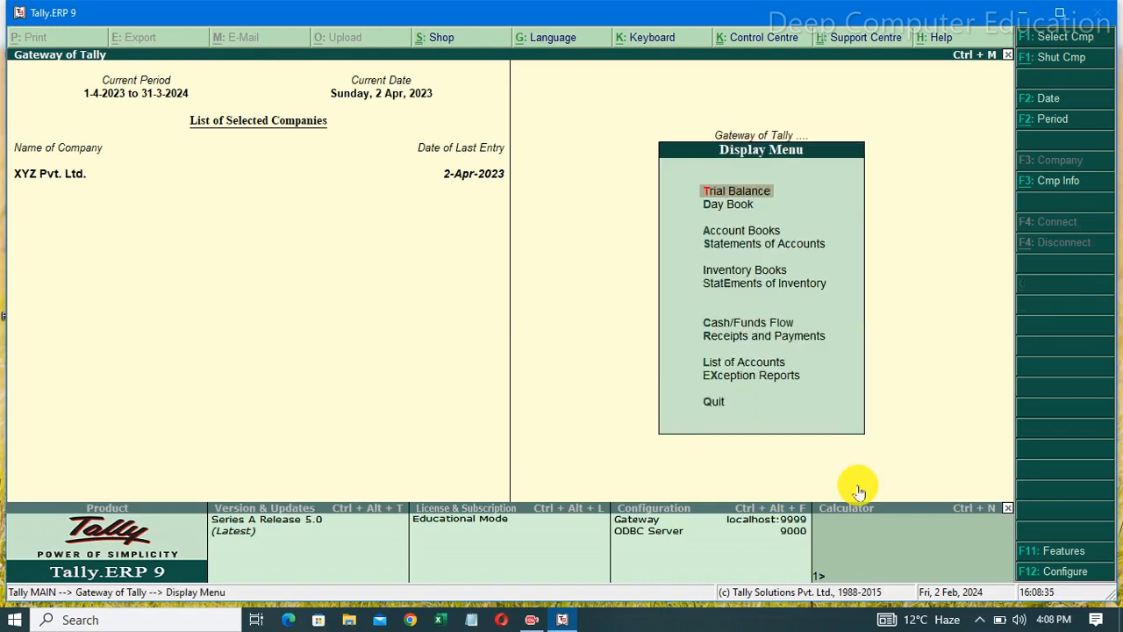
pyautogui.press('d')
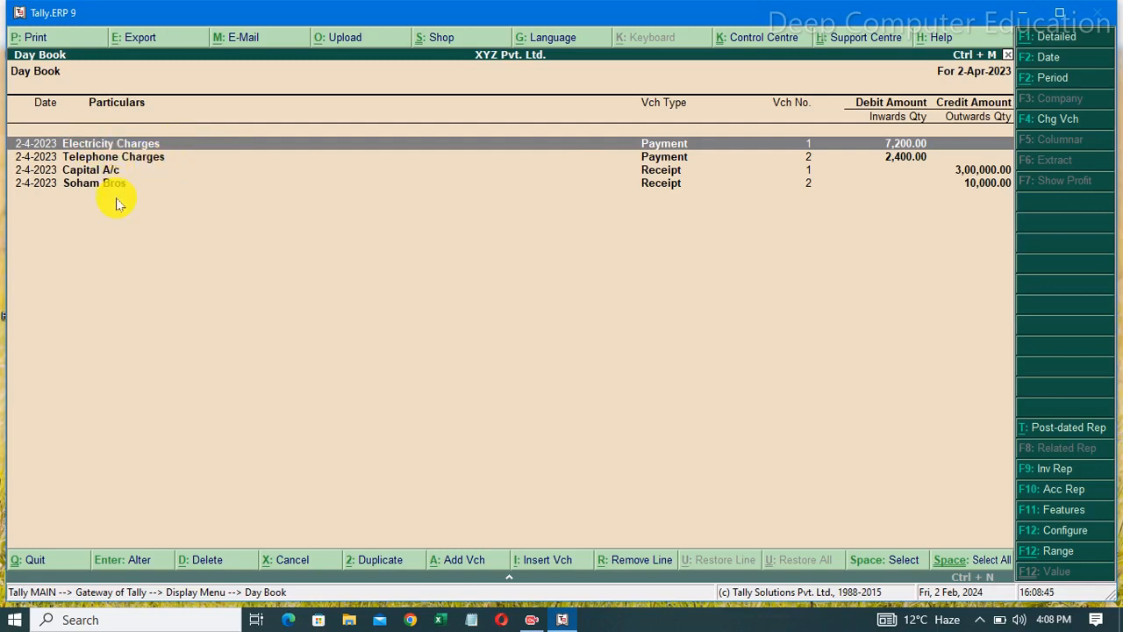
pyautogui.press('Return')
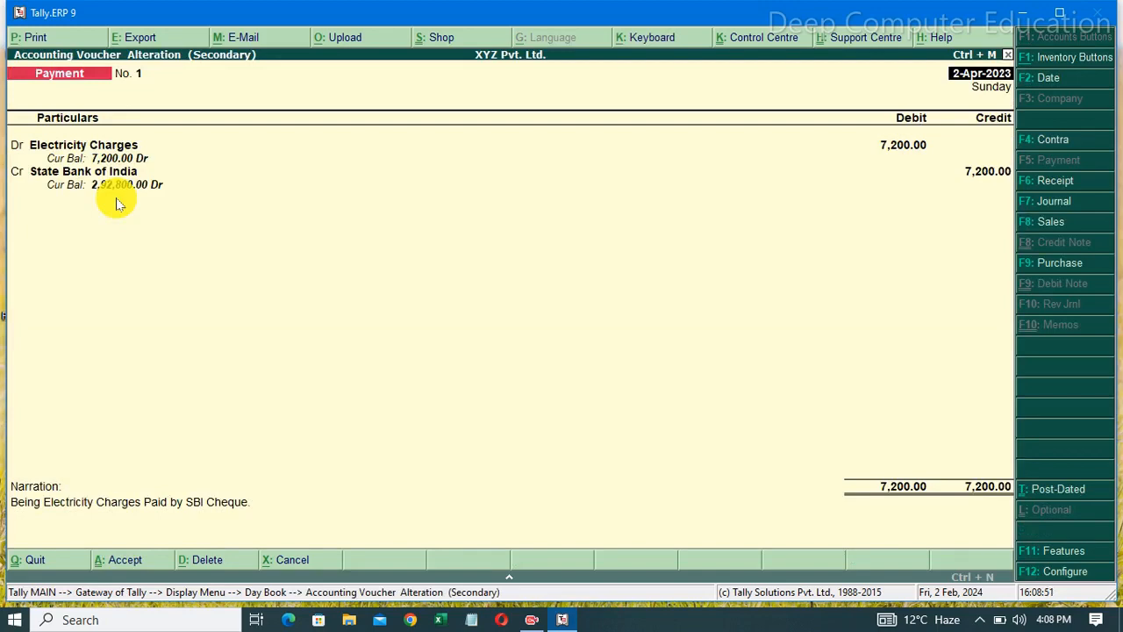
pyautogui.press('Escape')
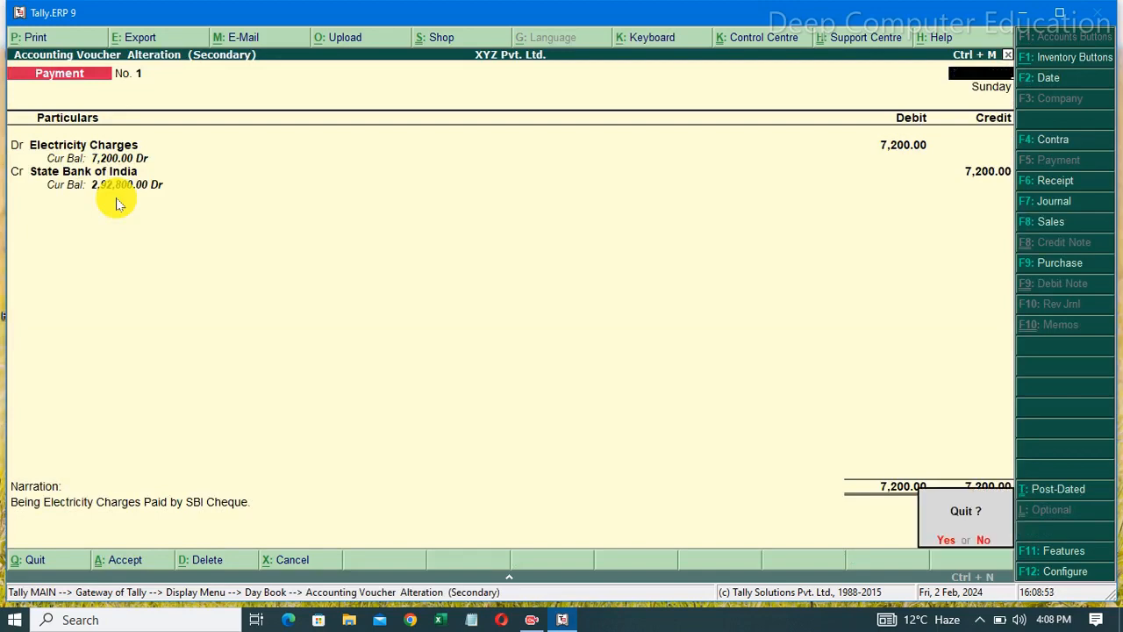
pyautogui.press('y')
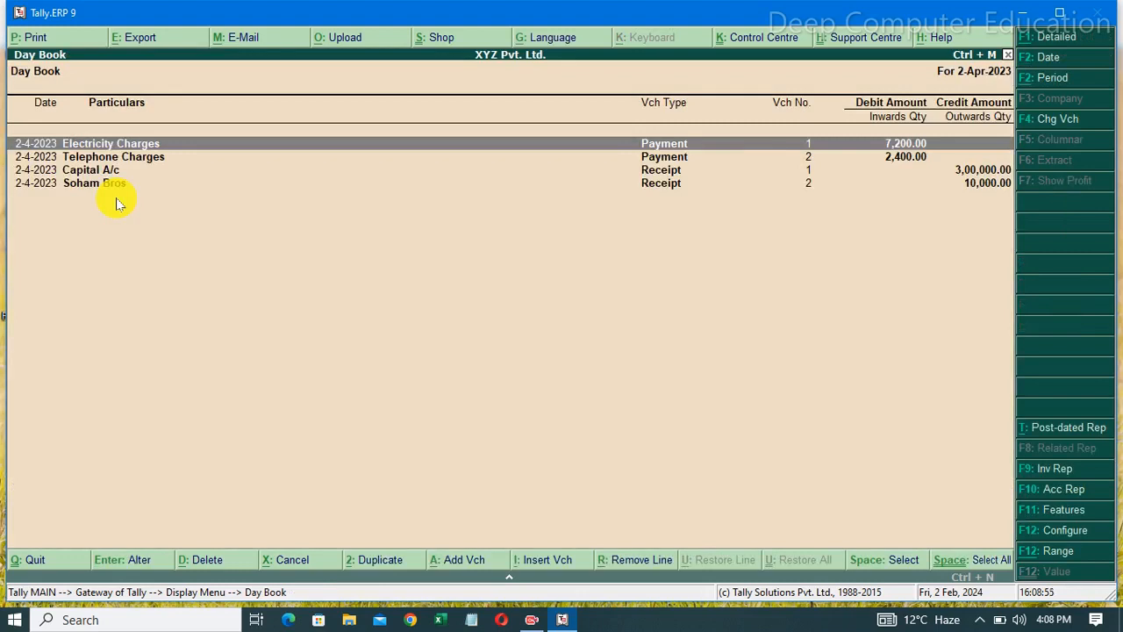
pyautogui.press('Escape')
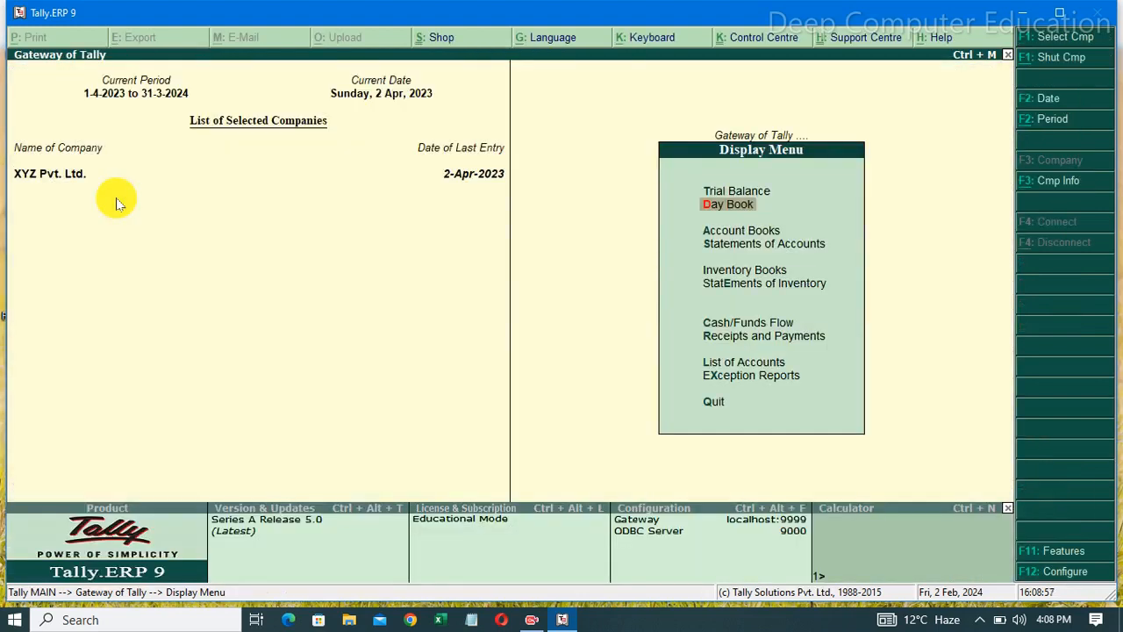
pyautogui.press('Escape')
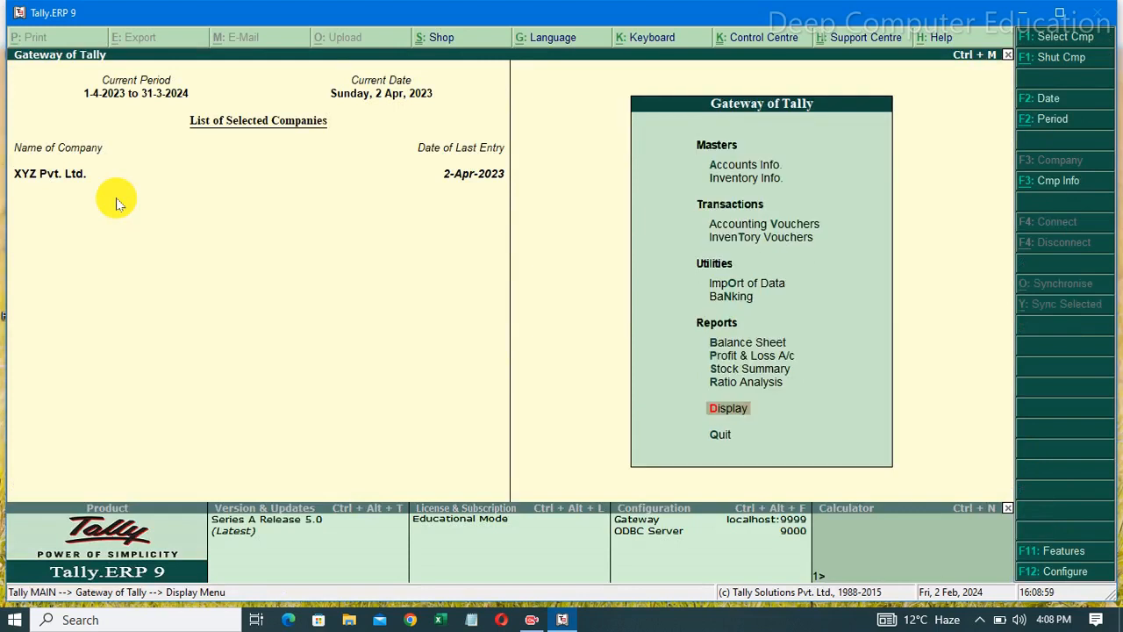